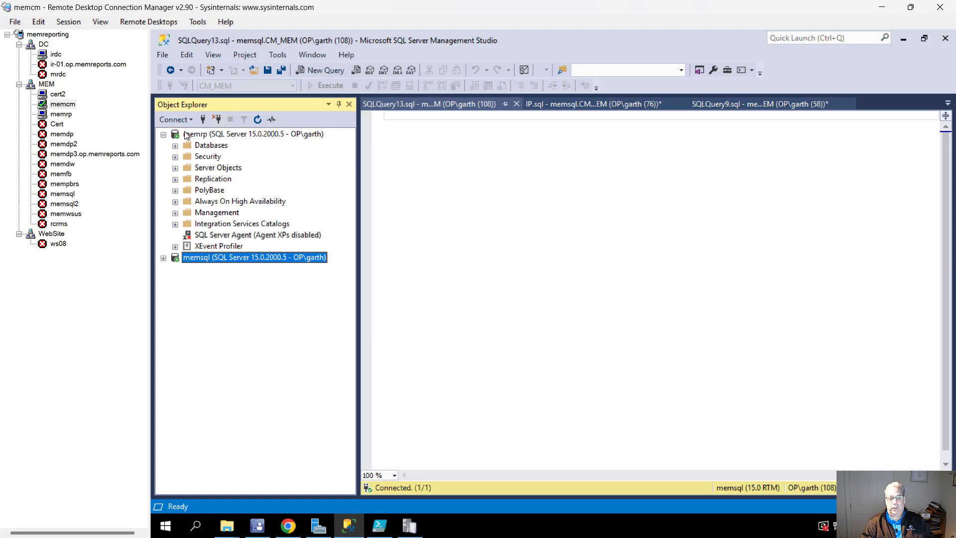
Browse memrp's logins, then memsql's Security > Logins, and select the op\memssrs login.
click(189, 134)
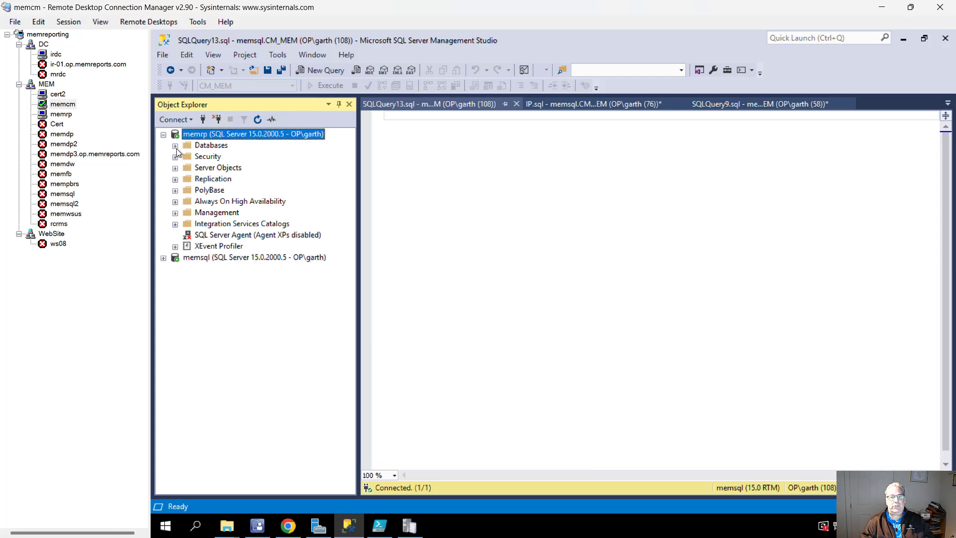
click(175, 156)
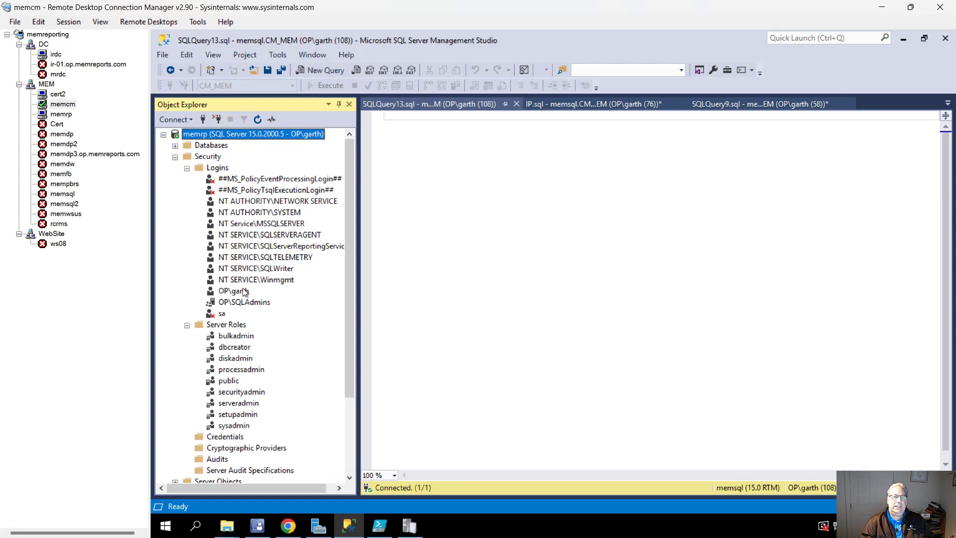
click(175, 157)
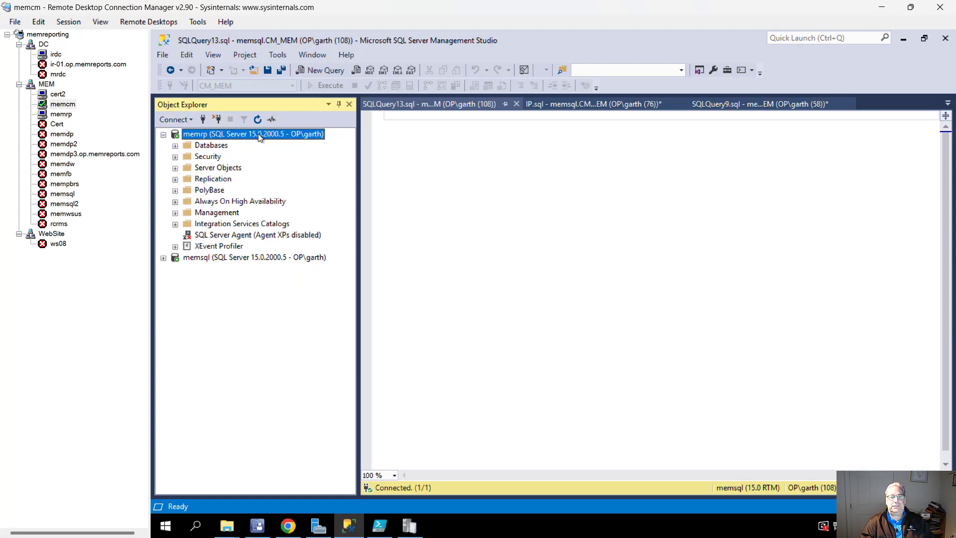
click(162, 135)
click(163, 146)
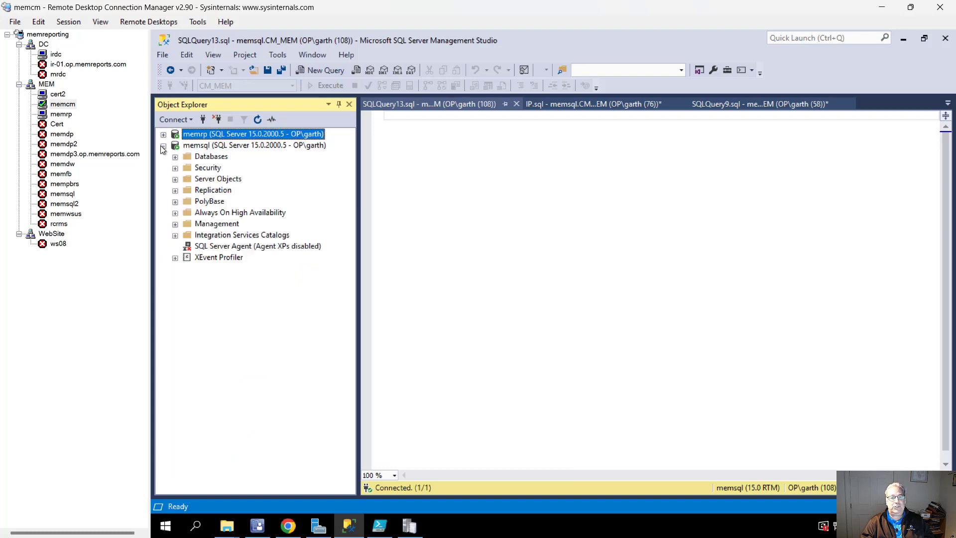
click(175, 168)
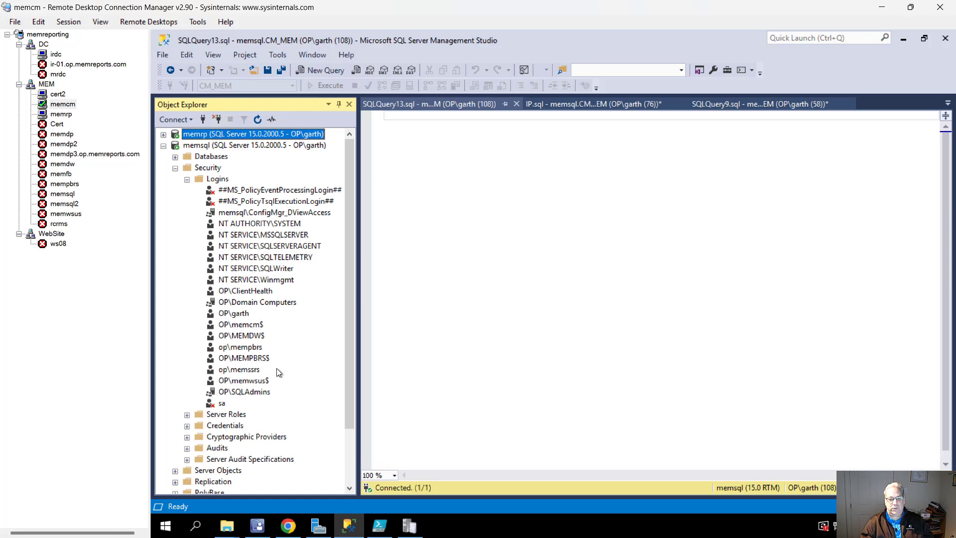
click(248, 371)
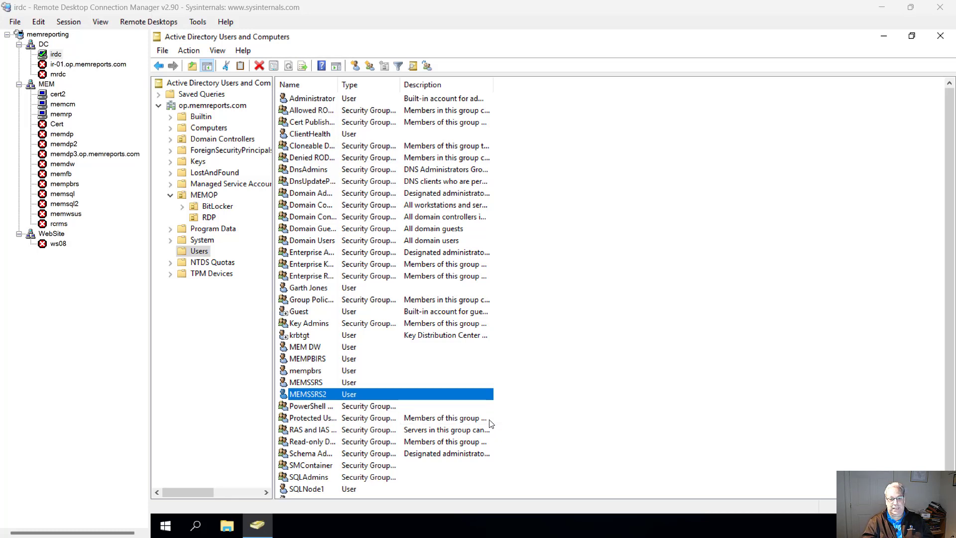
right_click(309, 396)
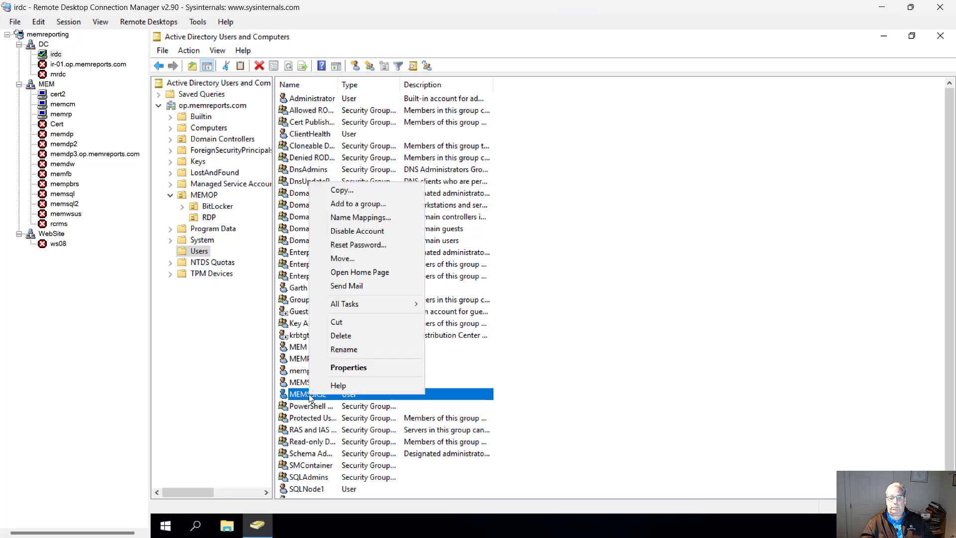
click(340, 370)
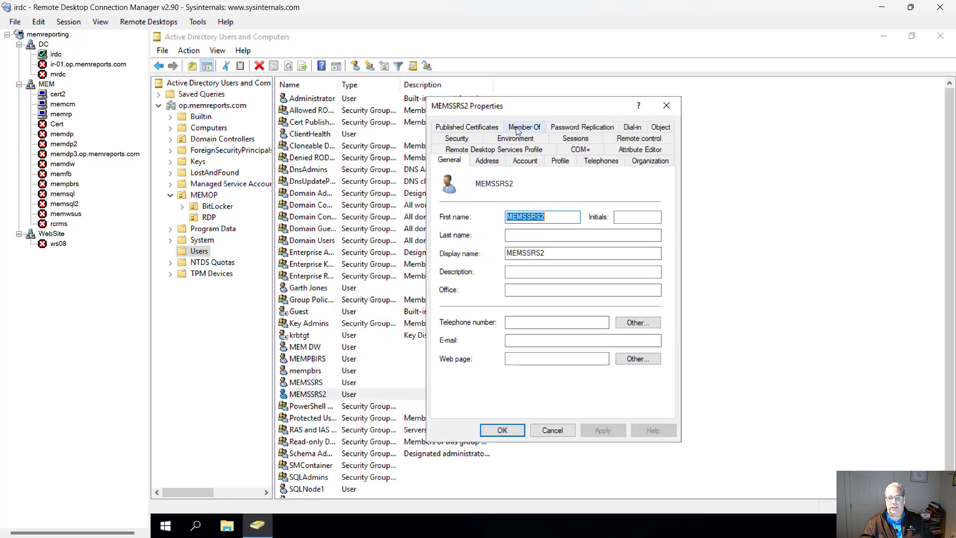
click(518, 129)
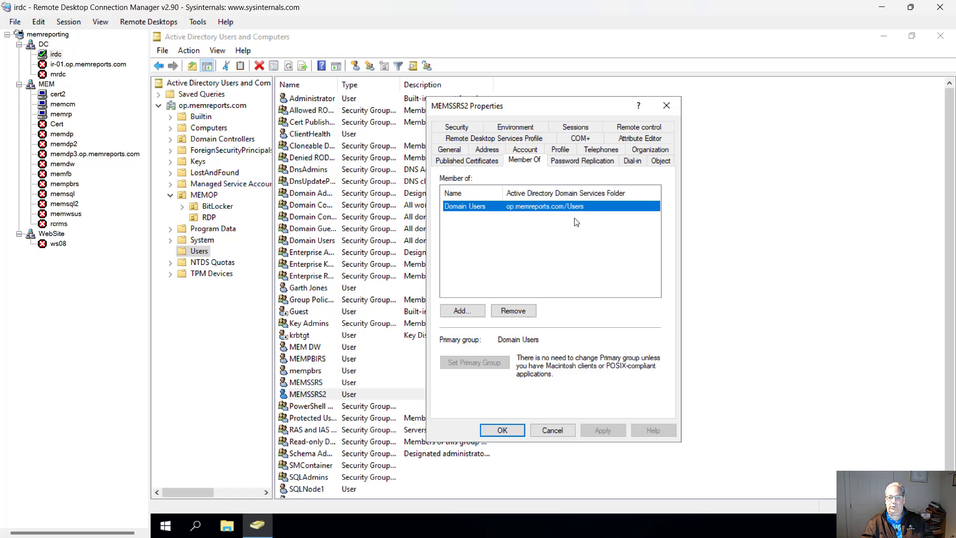
click(552, 430)
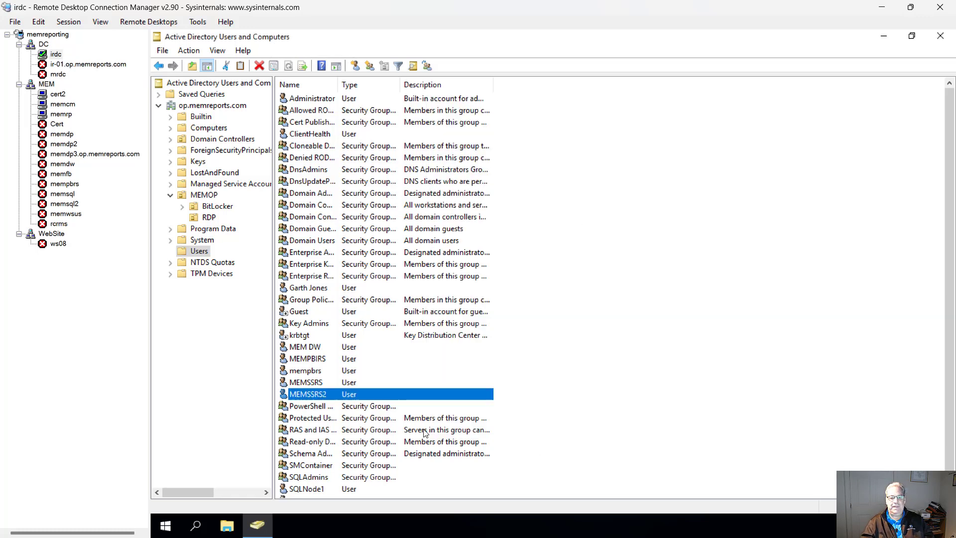
right_click(312, 396)
Reset the MEMSSRS2 account password, entering and confirming the new password.
click(359, 246)
text(****)
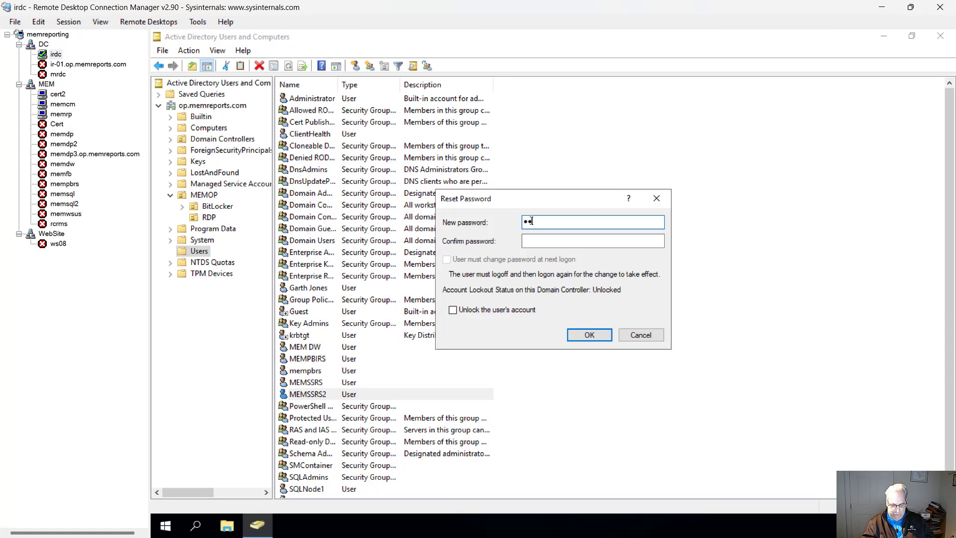
text(*****)
key(Tab)
text(*****)
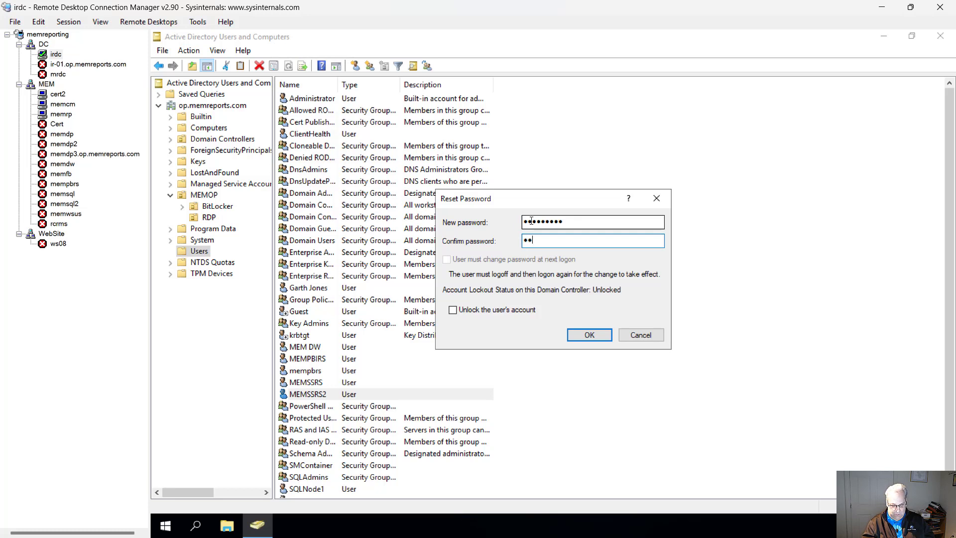
text(****)
click(576, 340)
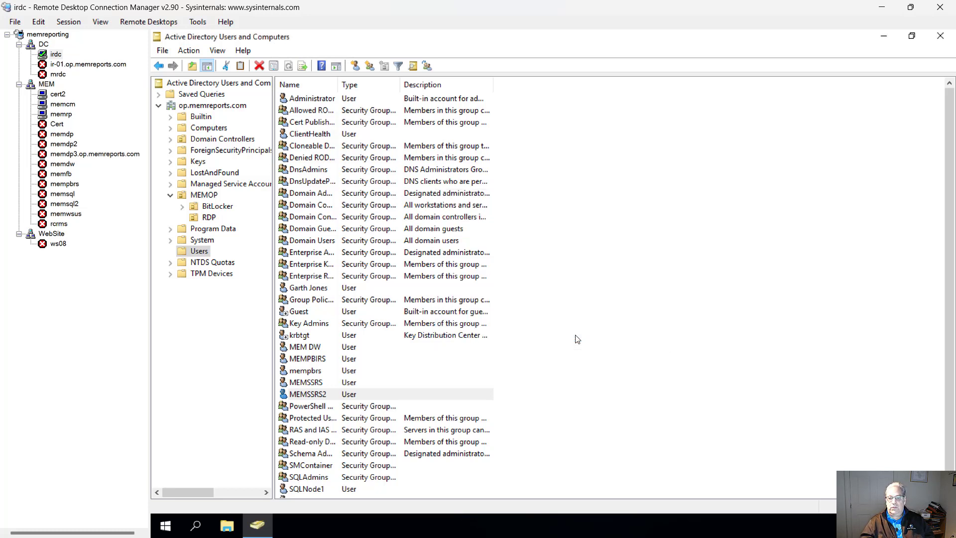
click(626, 326)
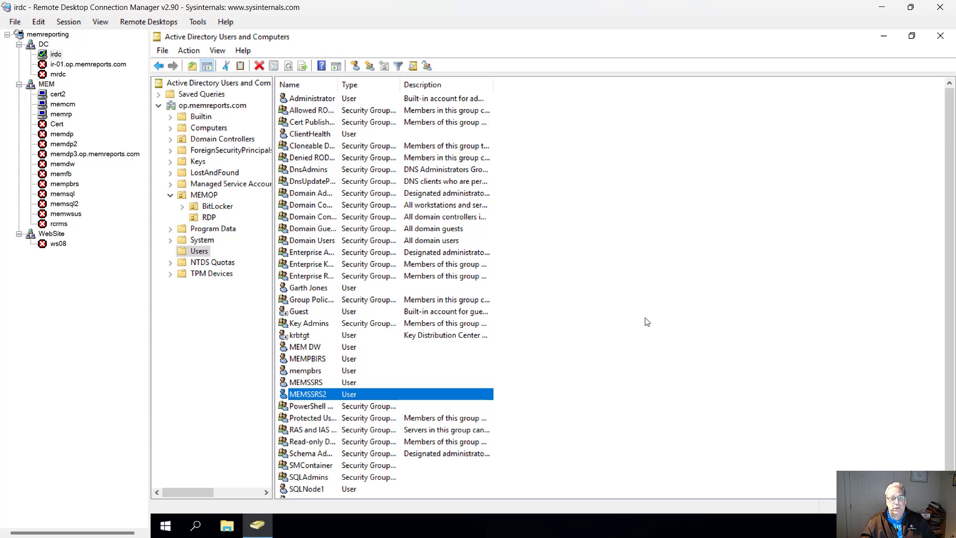
On memcm, open memrp's Reporting services point properties under Servers and Site System Roles.
click(71, 104)
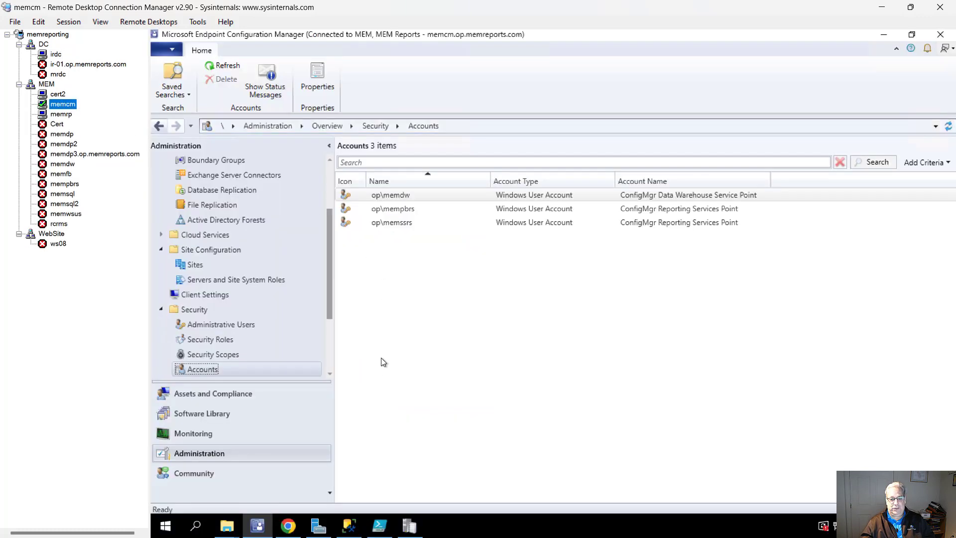
click(330, 336)
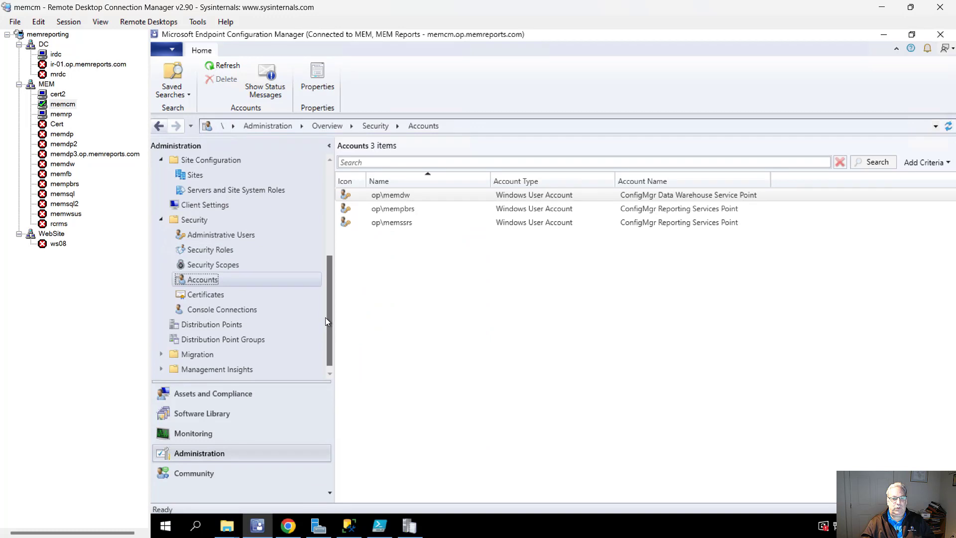
click(187, 178)
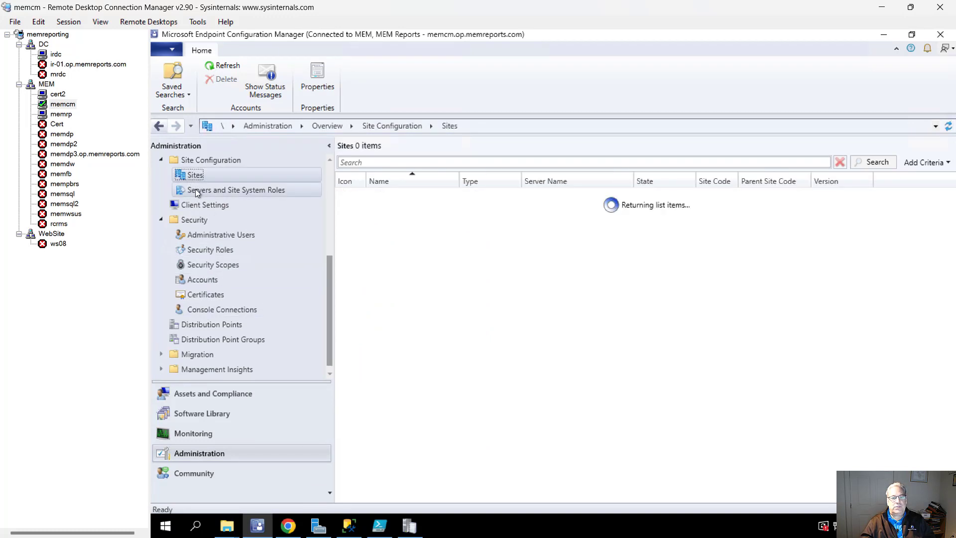
click(296, 195)
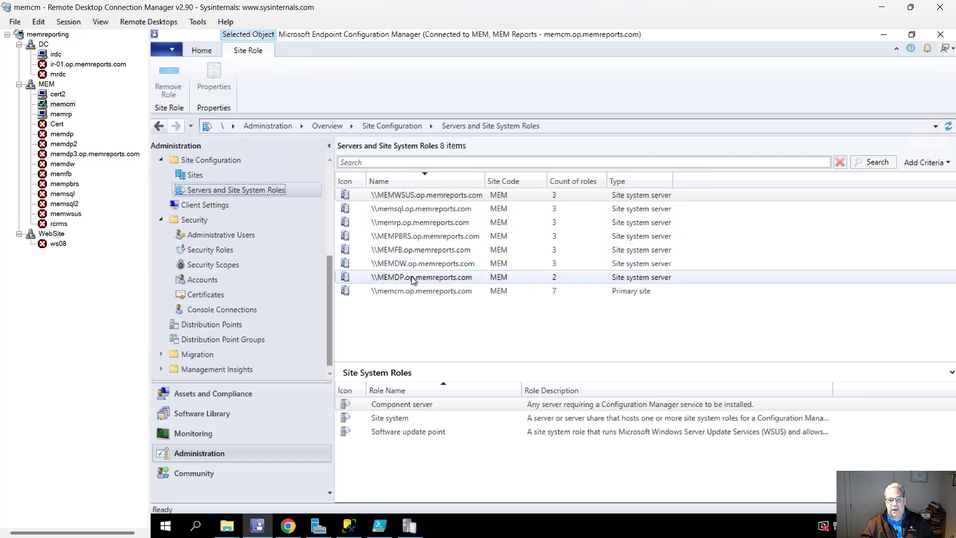
click(404, 224)
click(419, 421)
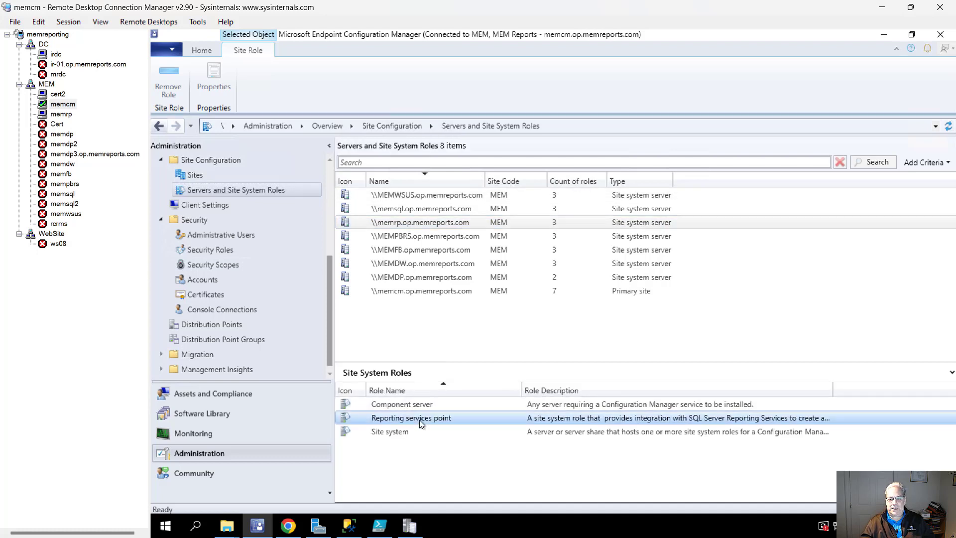
right_click(420, 420)
click(451, 446)
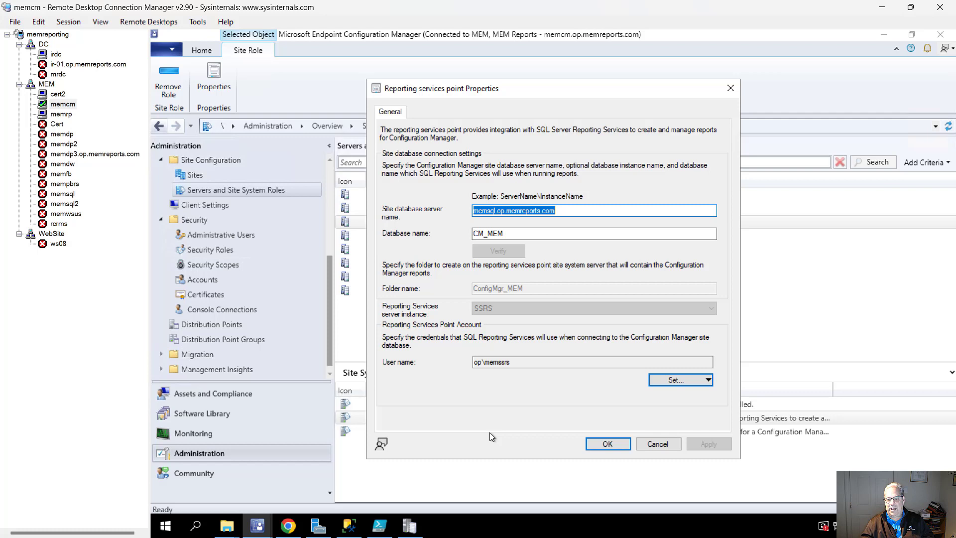
Choose the existing domain account memssrs2 as the reporting services point account.
click(673, 382)
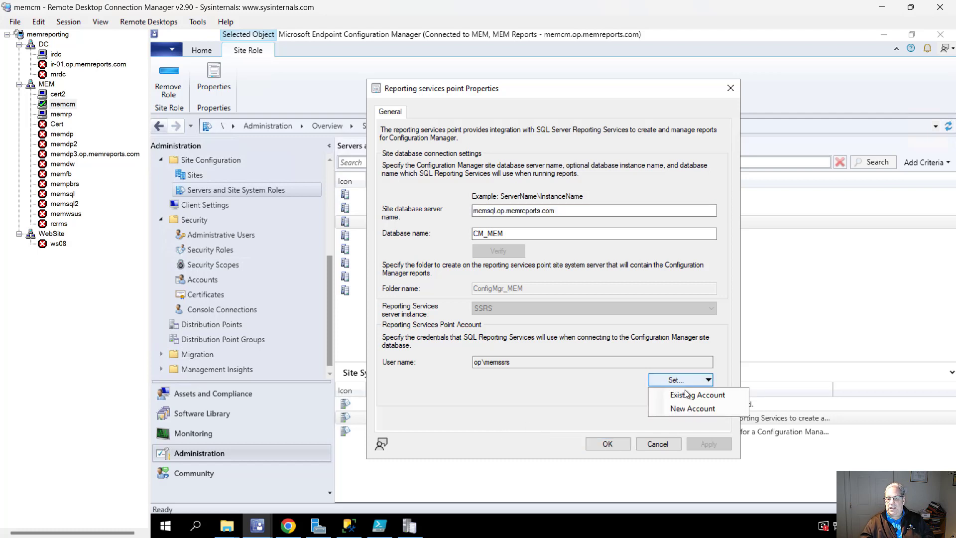
click(699, 407)
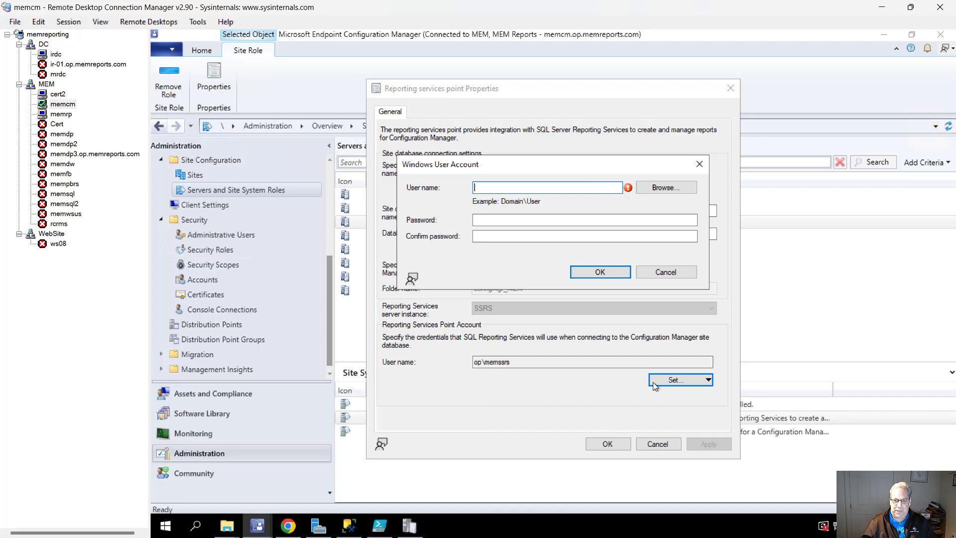
click(671, 189)
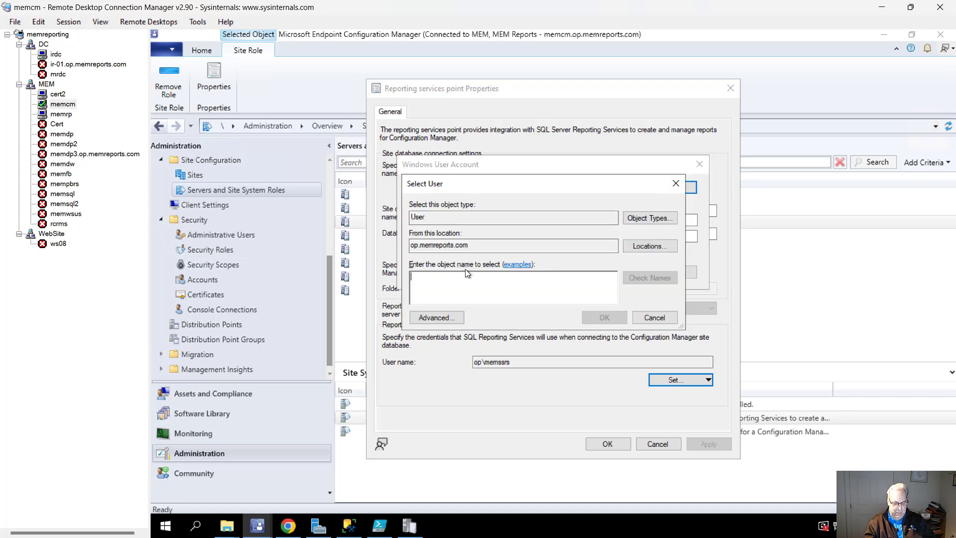
text(memssrs2)
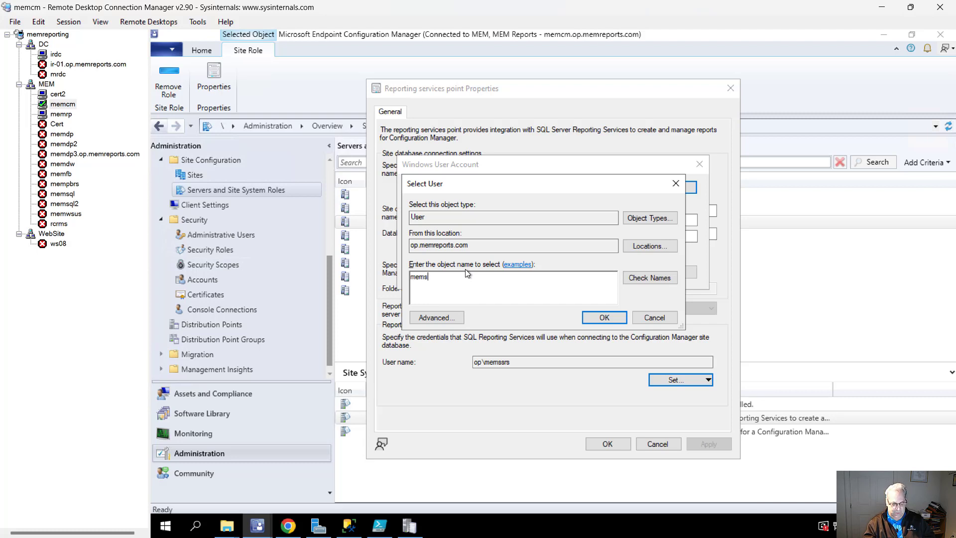
click(640, 277)
click(615, 319)
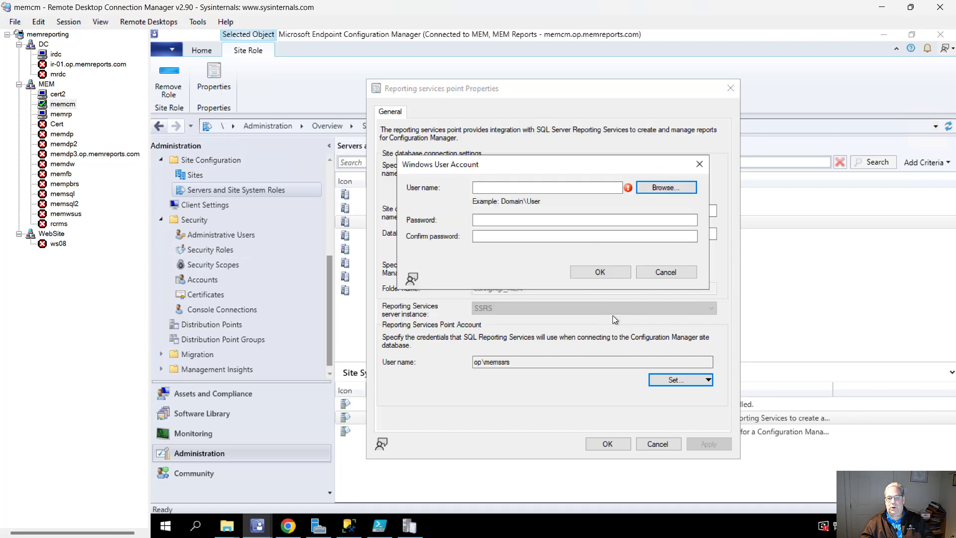
Enter and confirm the MEMSSRS2 password, then apply and save the reporting point properties.
click(551, 220)
text(****)
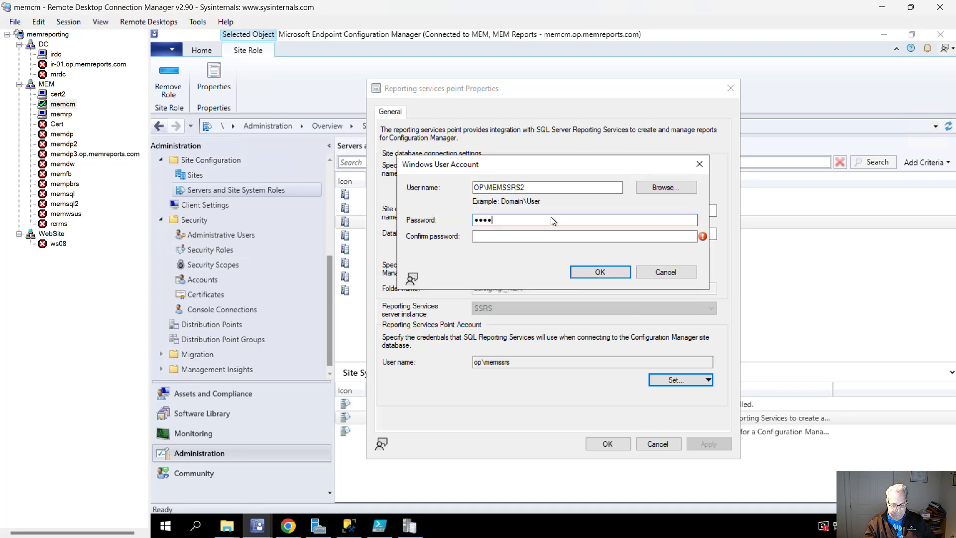
text(*****)
key(Tab)
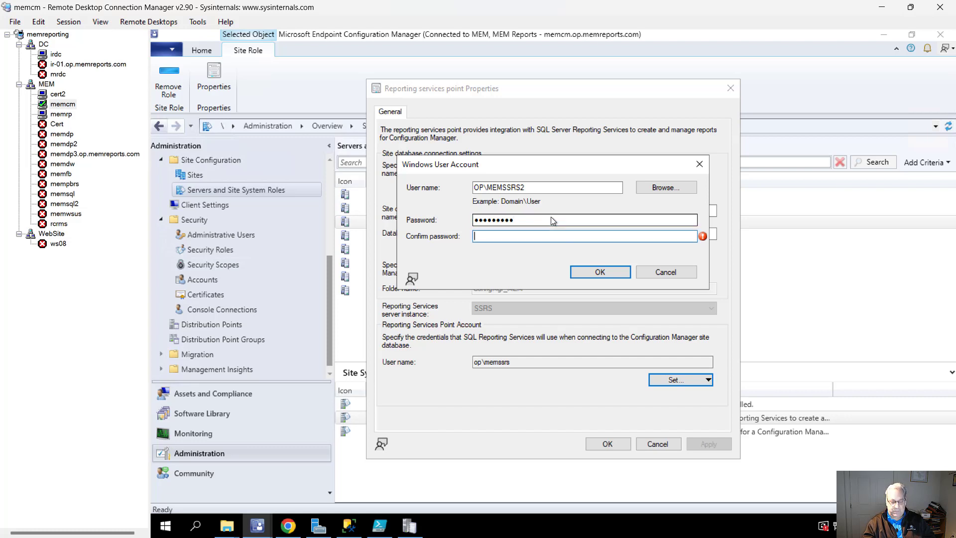
text(*****)
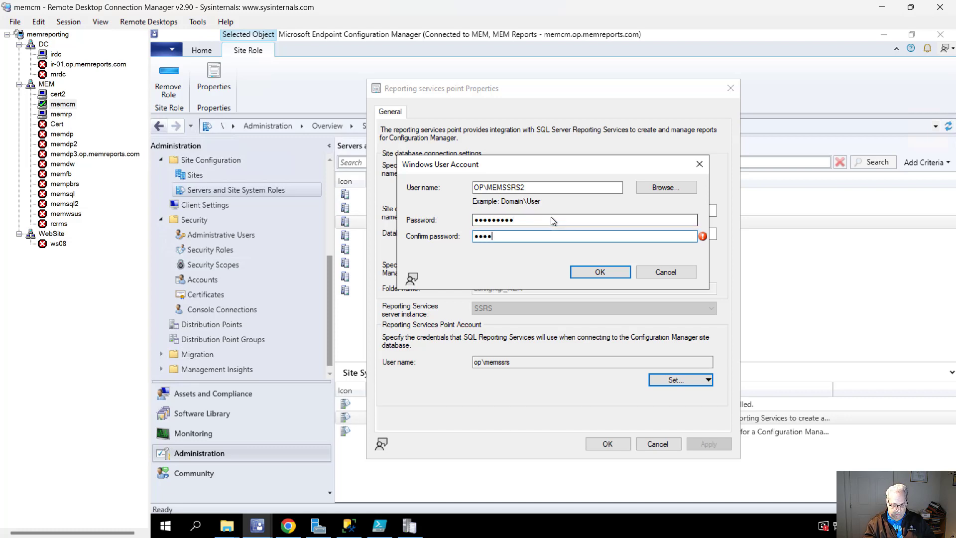
text(****)
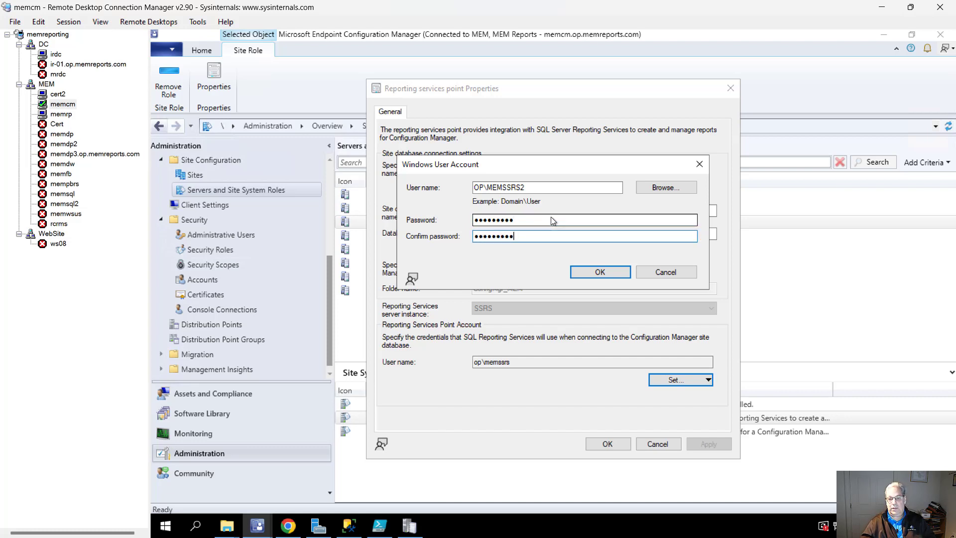
click(601, 272)
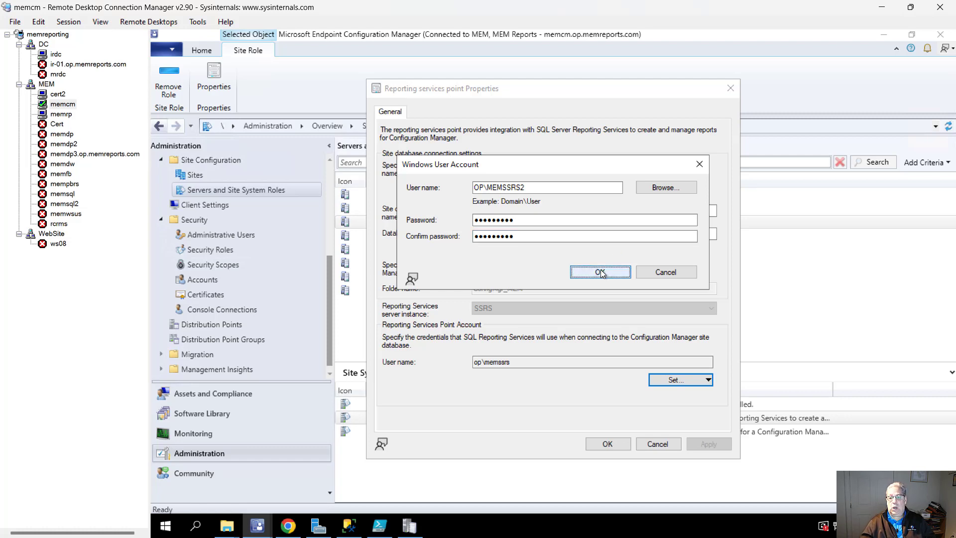
click(705, 443)
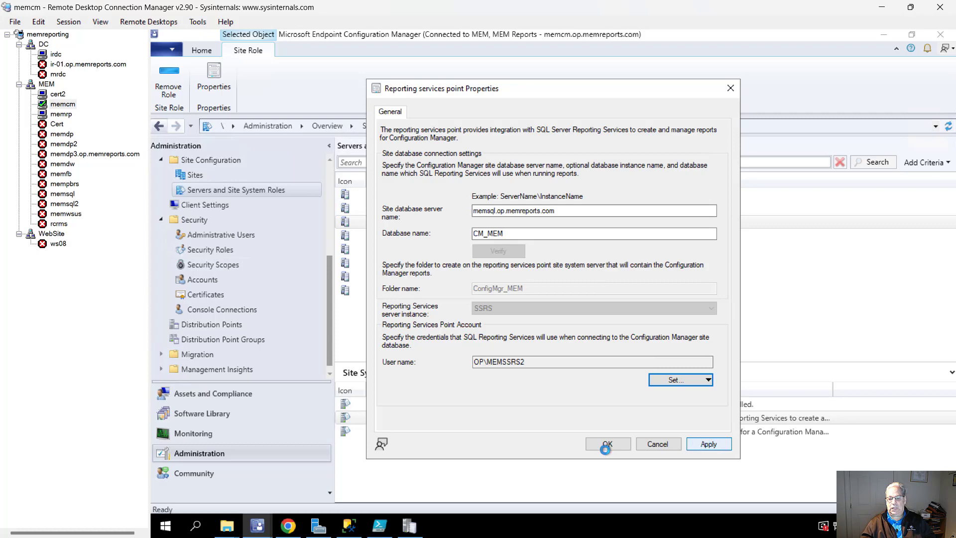
click(605, 443)
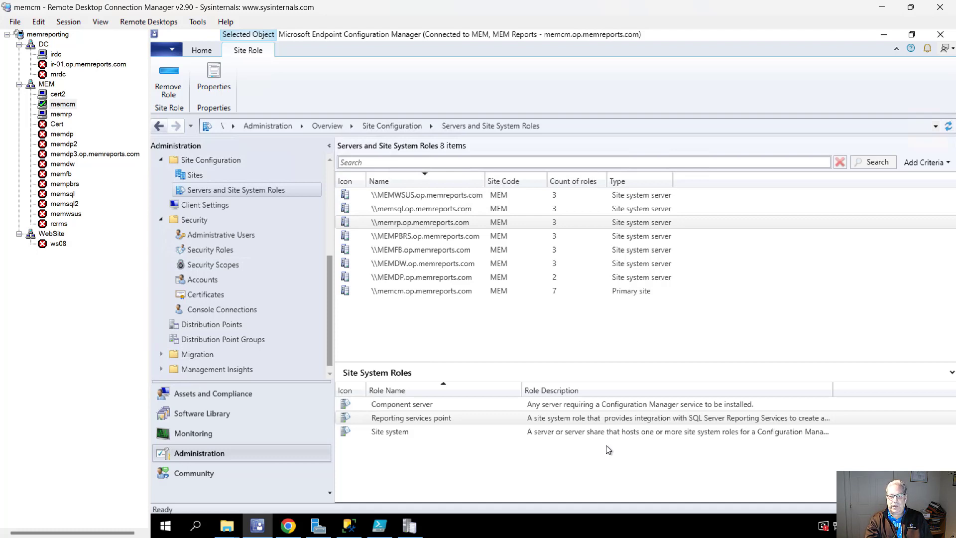
Check memrp's srsrp.log for connection account OP\MEMSSRS2, then return to the memcm session.
click(380, 226)
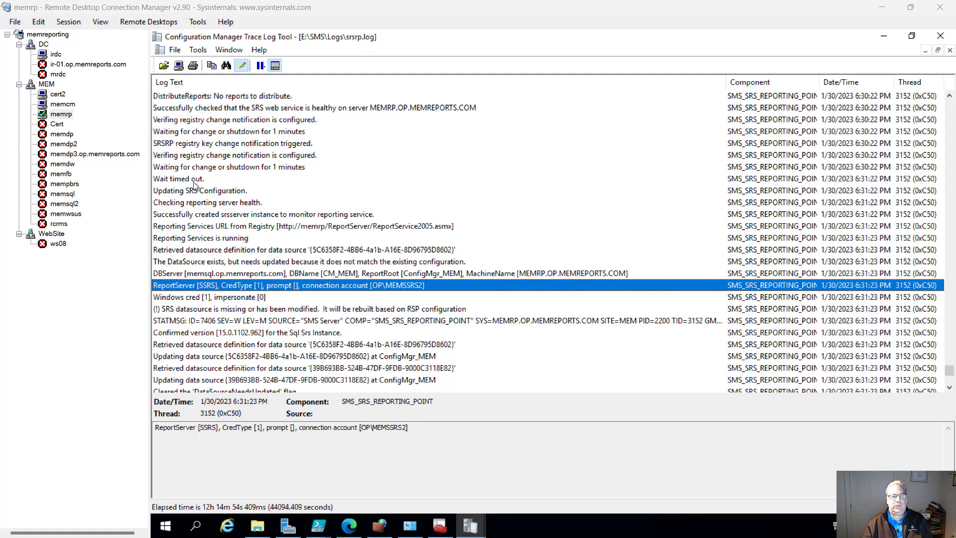
click(60, 105)
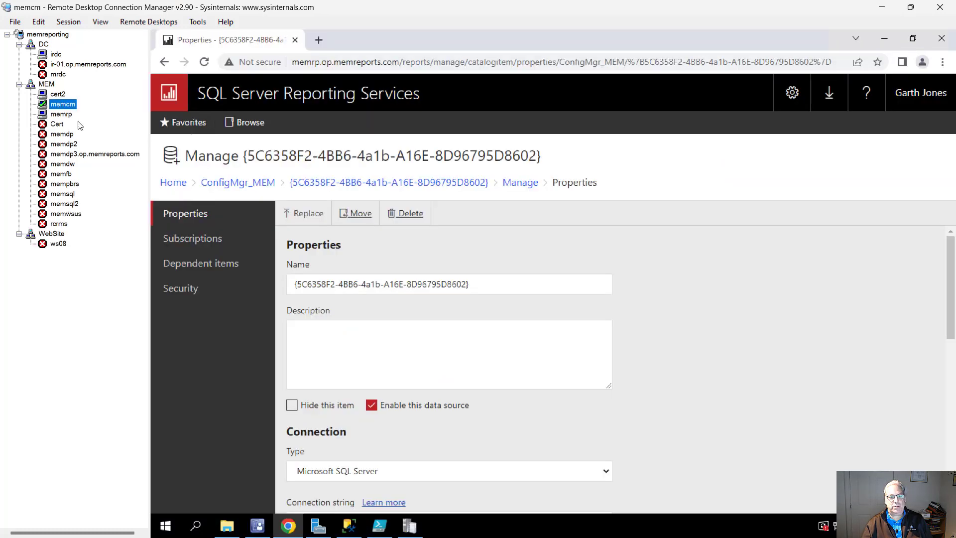
Reload the data source page, verify OP\MEMSSRS2 under Credentials, and return to ConfigMgr_MEM.
click(204, 63)
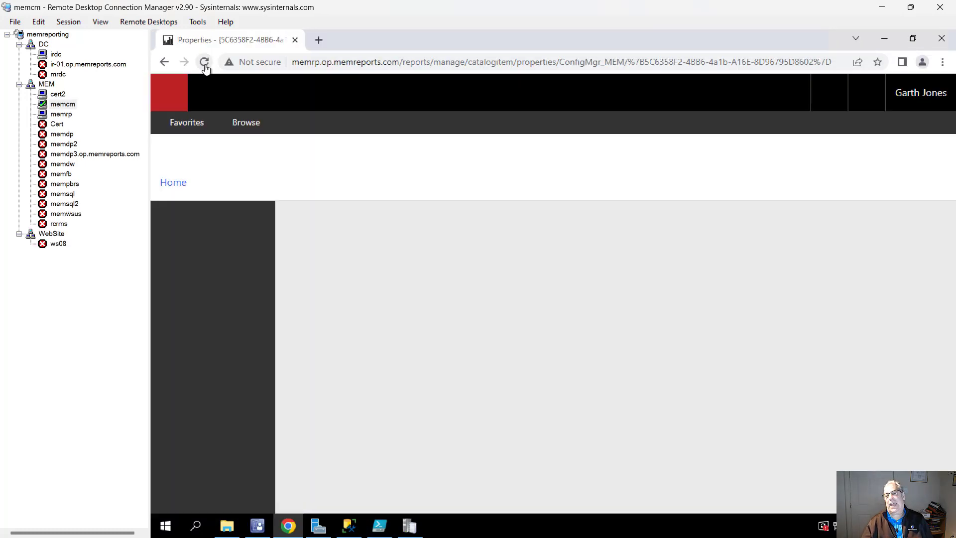
scroll(470, 378, down, 3)
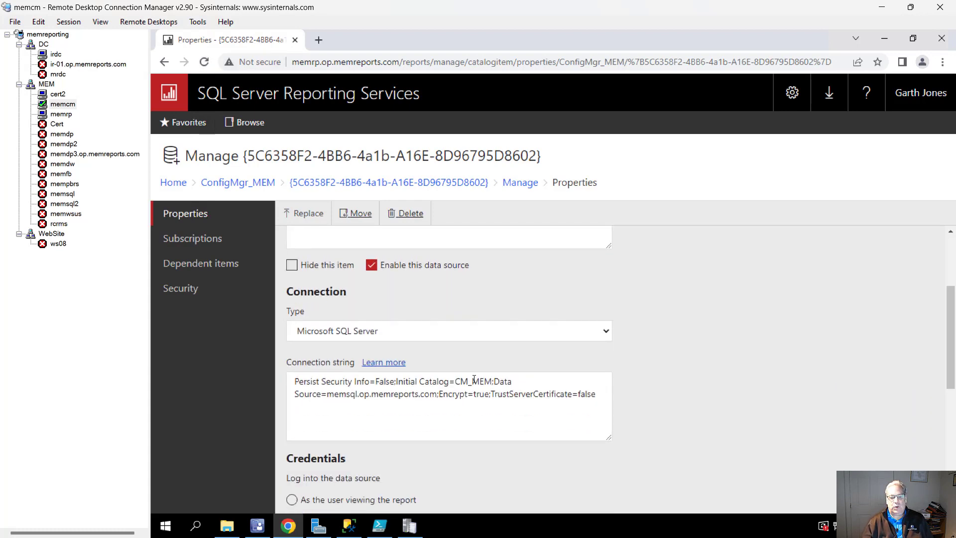
scroll(474, 380, down, 4)
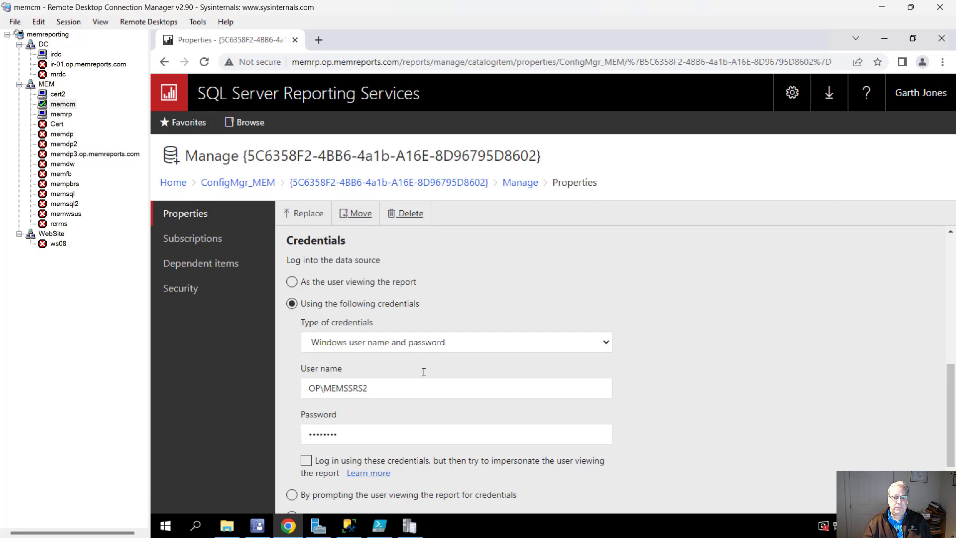
click(257, 184)
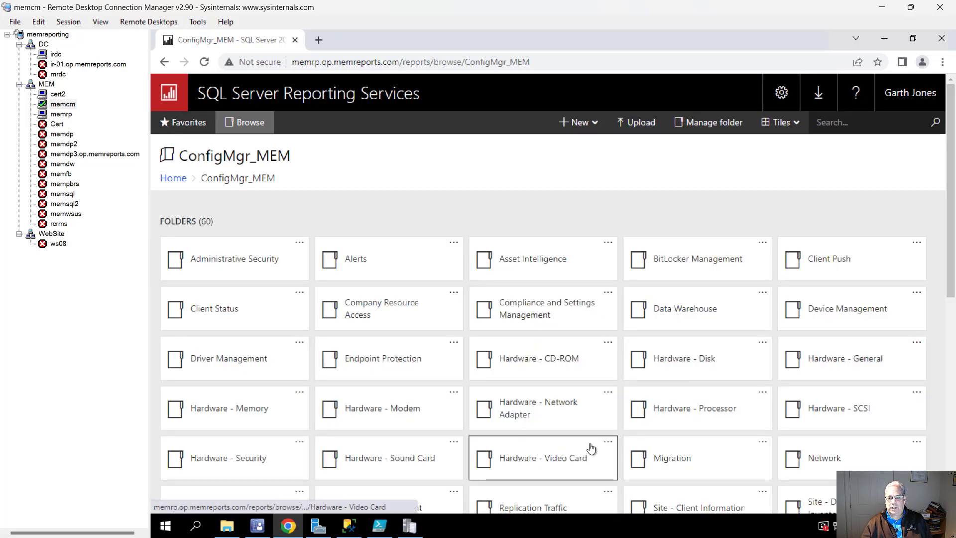
Run the Hardware - Disk 'Count physical disk configurations' report, then bring up Management Studio.
click(667, 362)
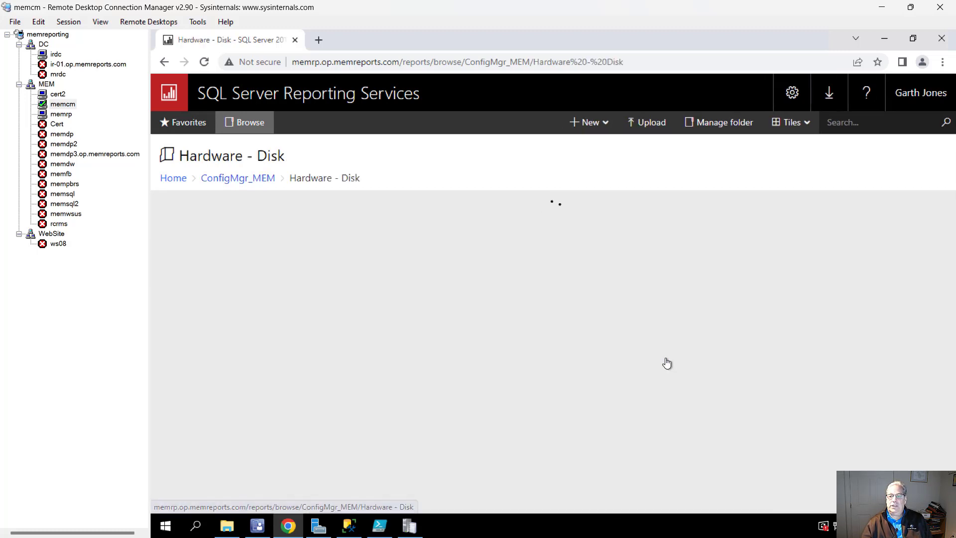
click(690, 254)
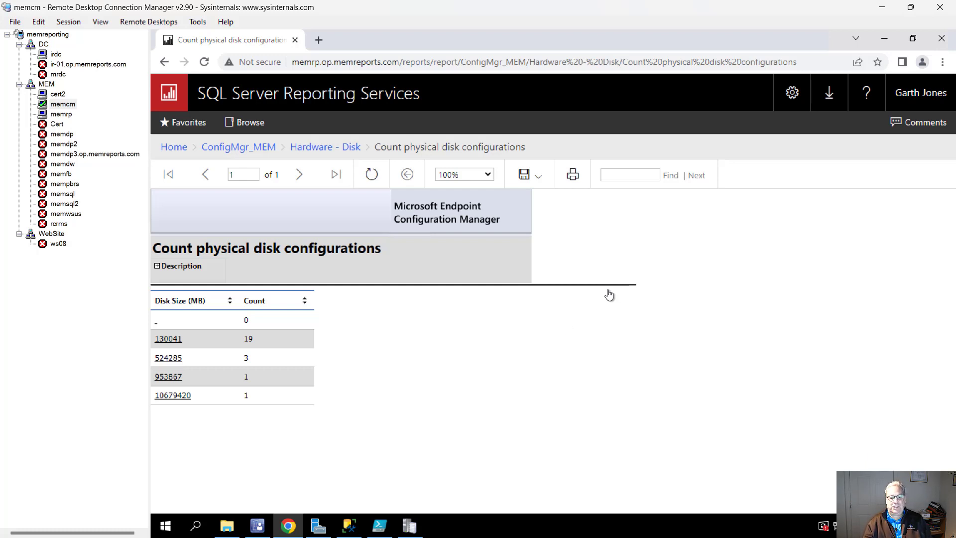
click(319, 391)
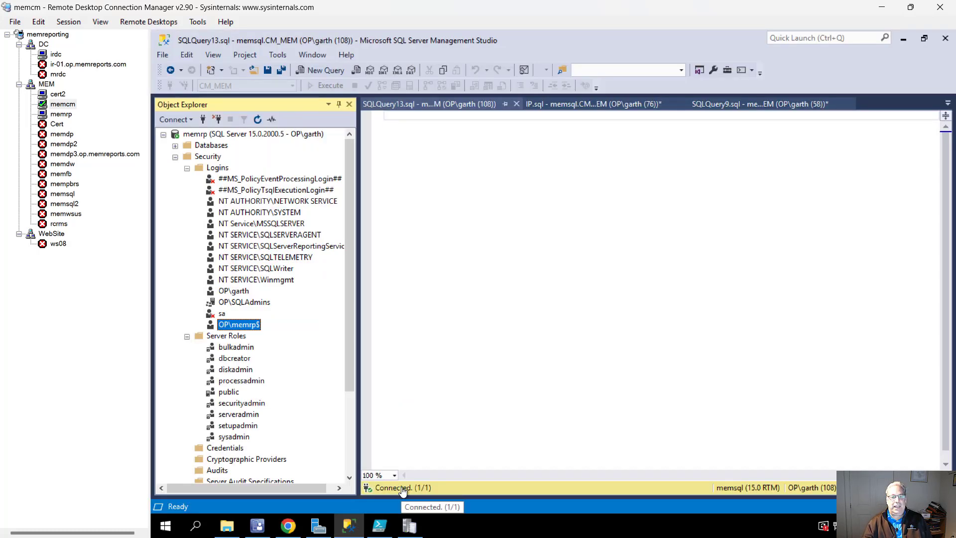
Refresh memrp's Logins list and collapse its Security folder.
click(201, 169)
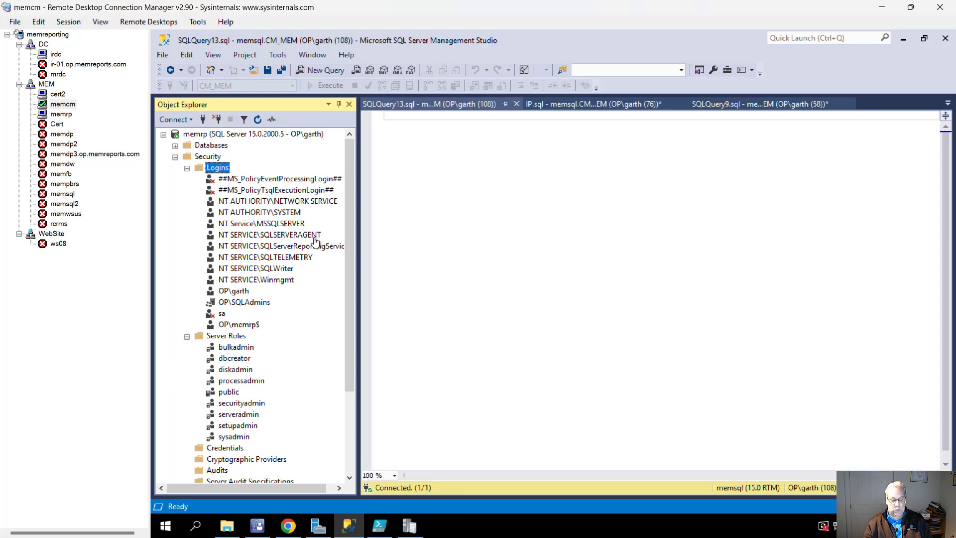
key(F5)
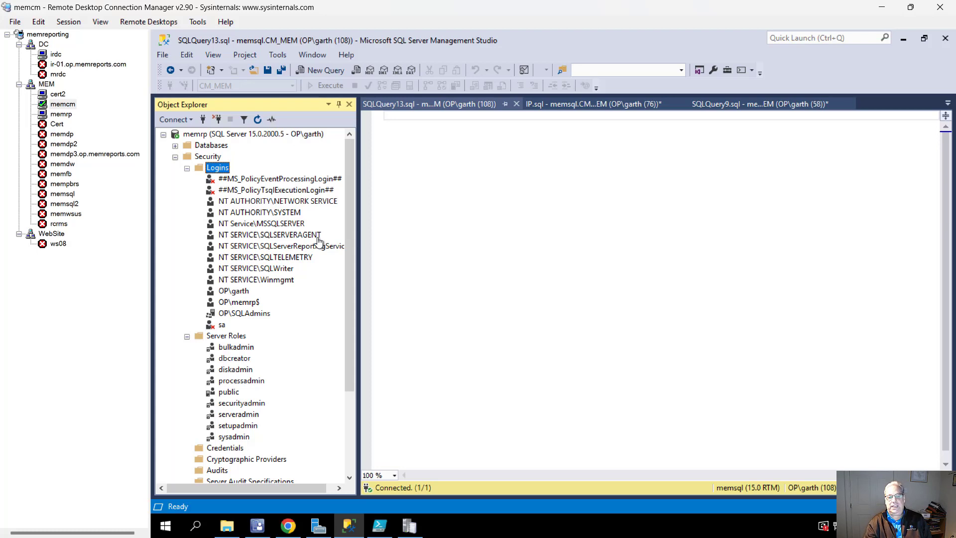
click(174, 156)
Refresh memsql's Logins and select the new OP\MEMSSRS2 login.
click(164, 135)
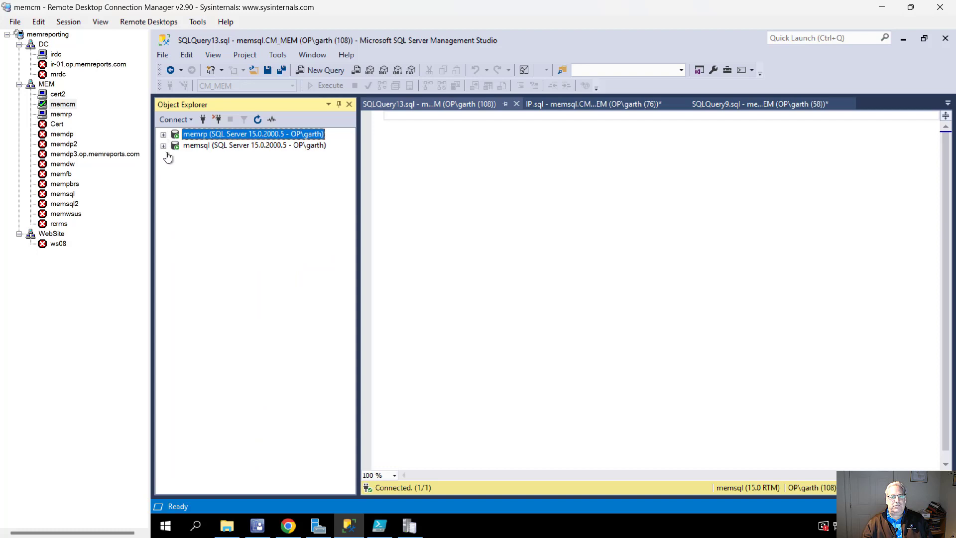
click(163, 145)
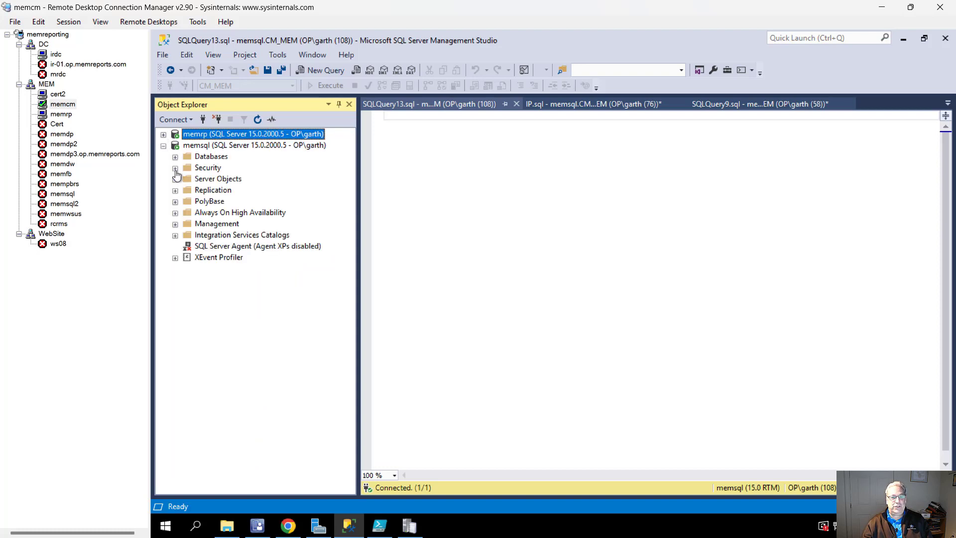
click(175, 167)
click(217, 182)
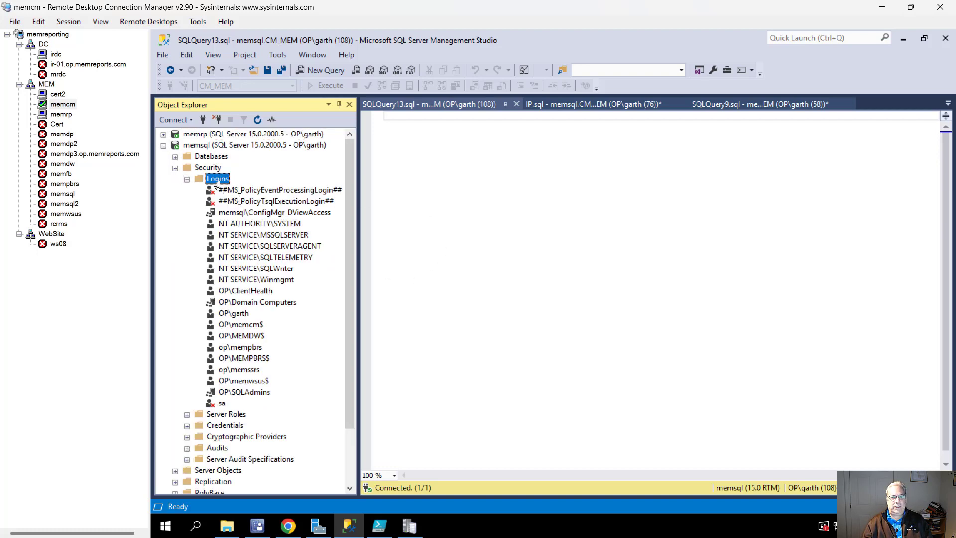
key(F5)
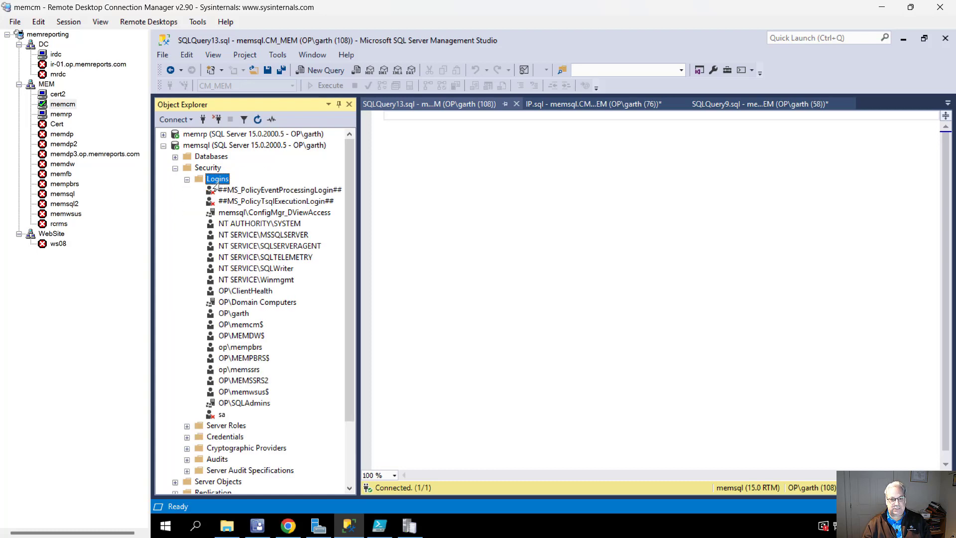
click(244, 381)
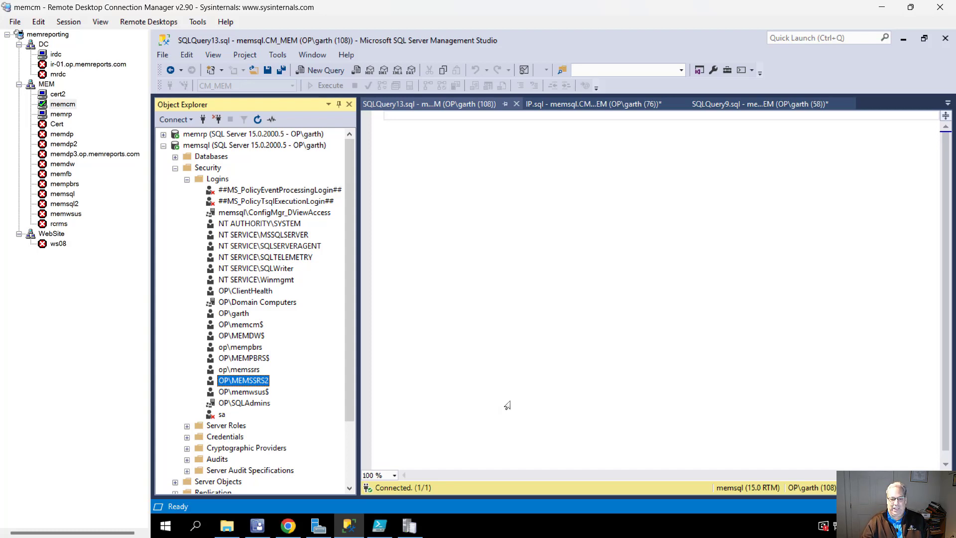
right_click(263, 380)
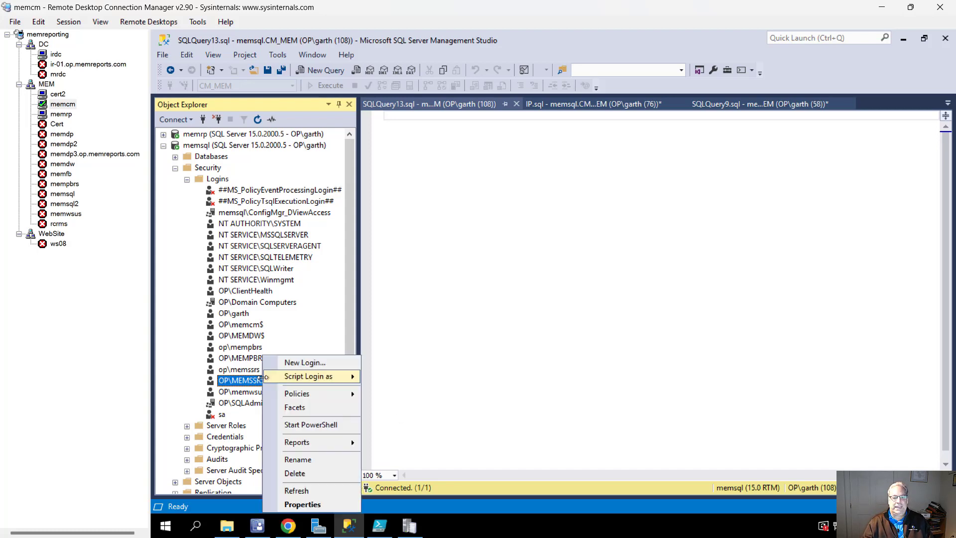
click(332, 504)
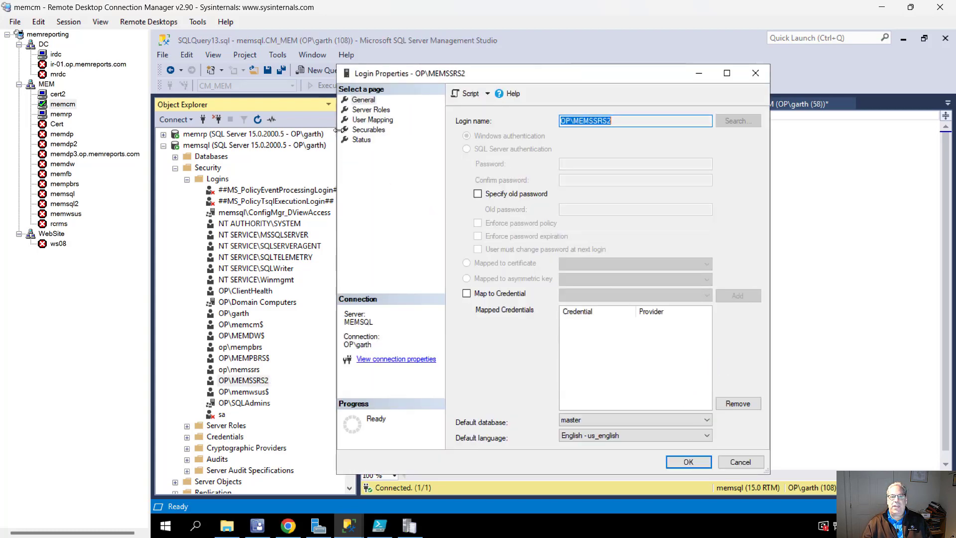
click(358, 110)
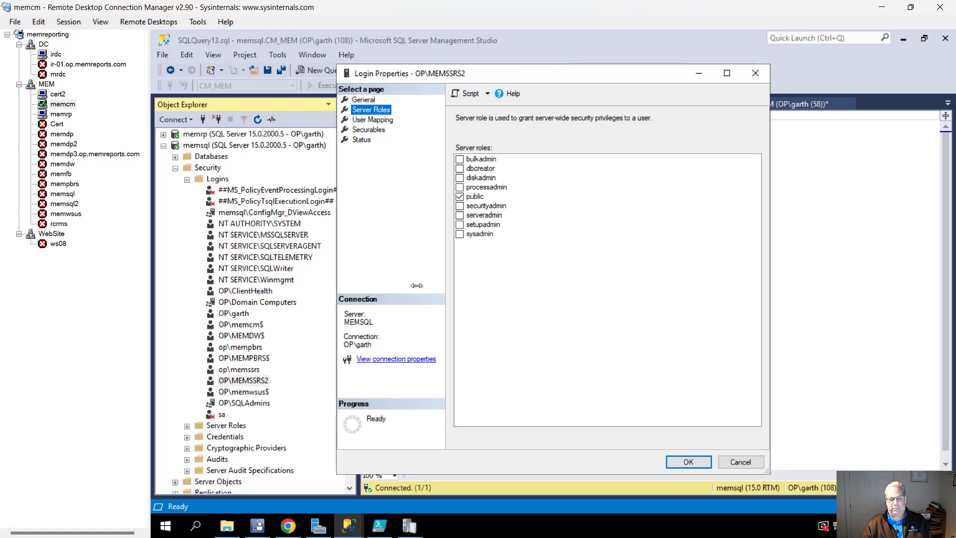
click(372, 120)
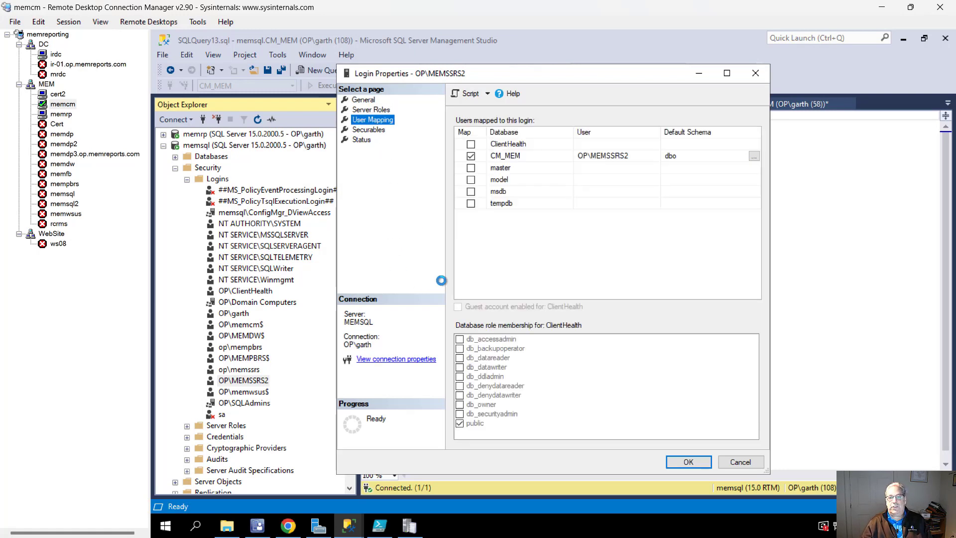
click(546, 155)
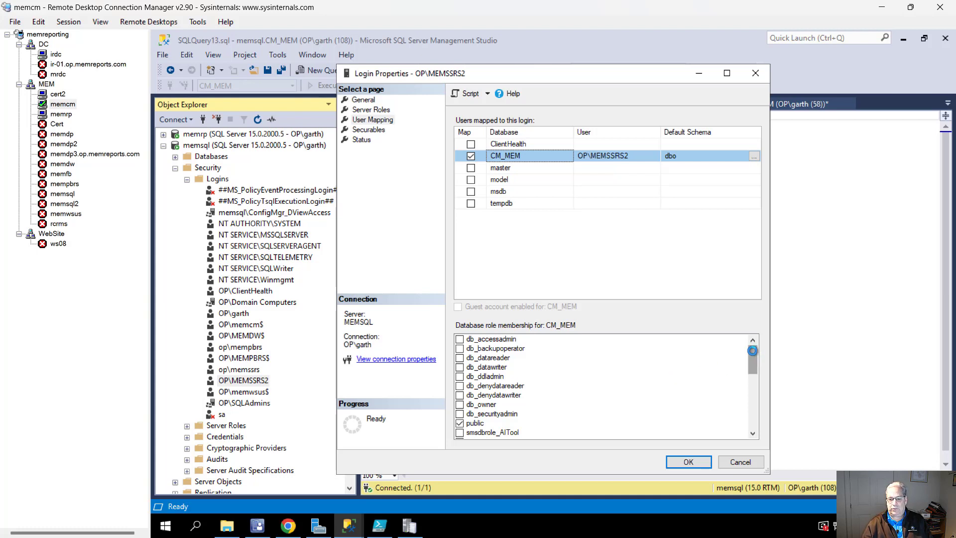
drag(752, 350, 752, 418)
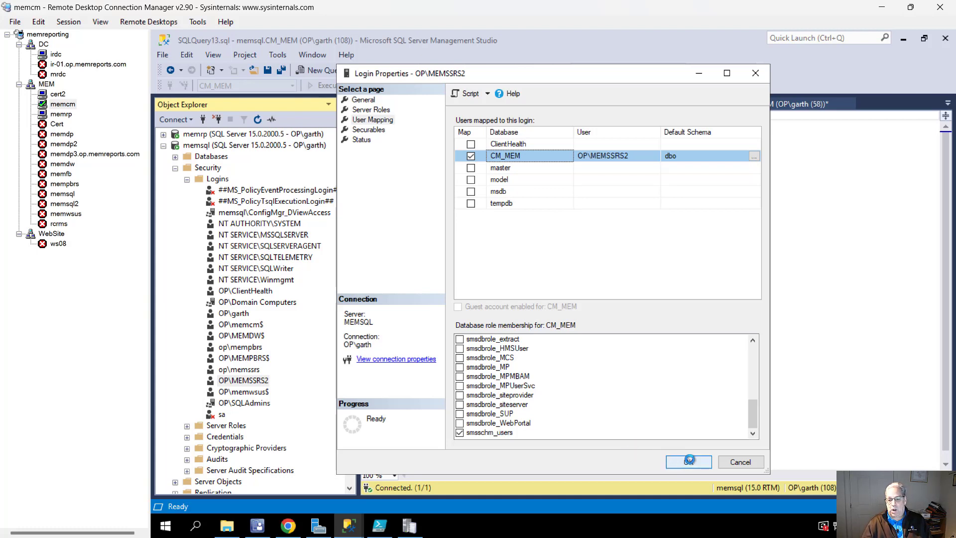
click(689, 460)
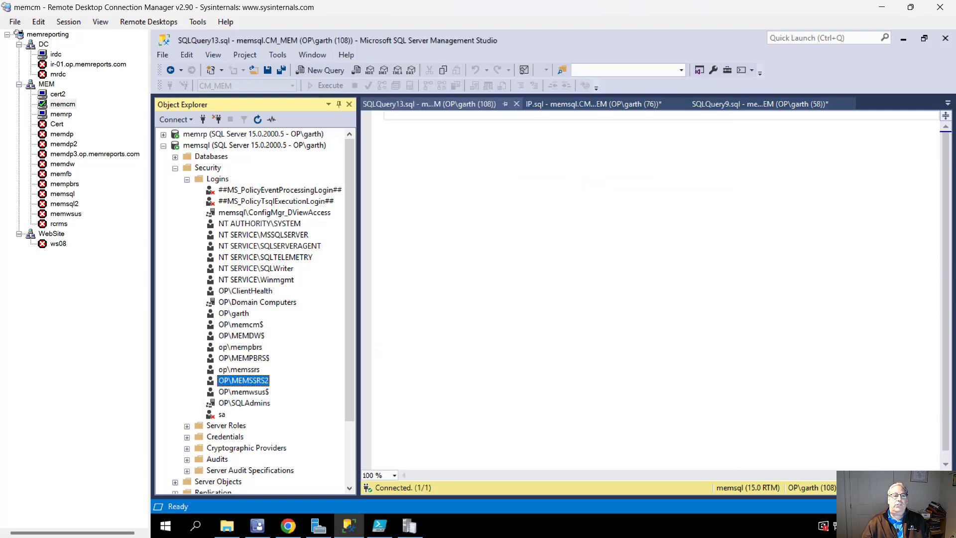
On the irdc domain controller, disable the old MEMSSRS user account.
click(55, 54)
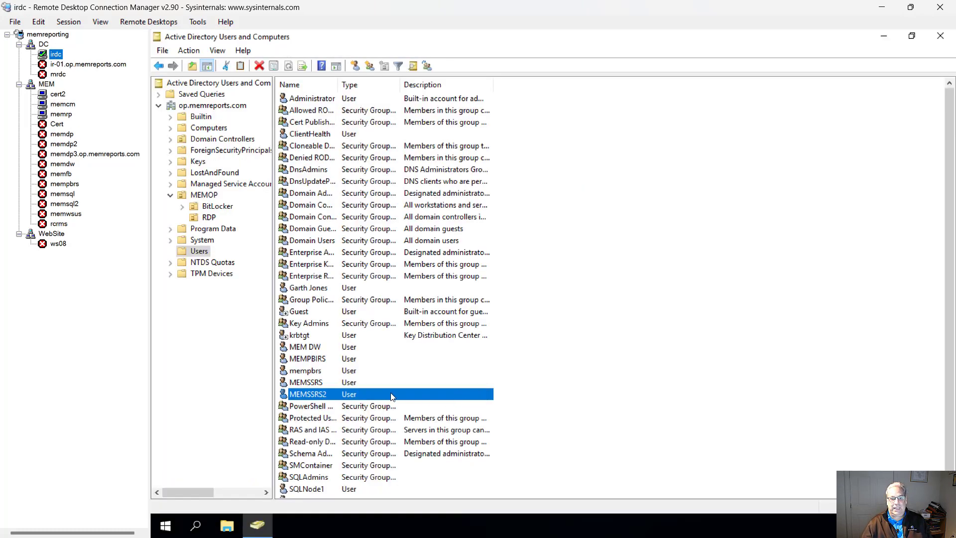
click(318, 382)
right_click(319, 381)
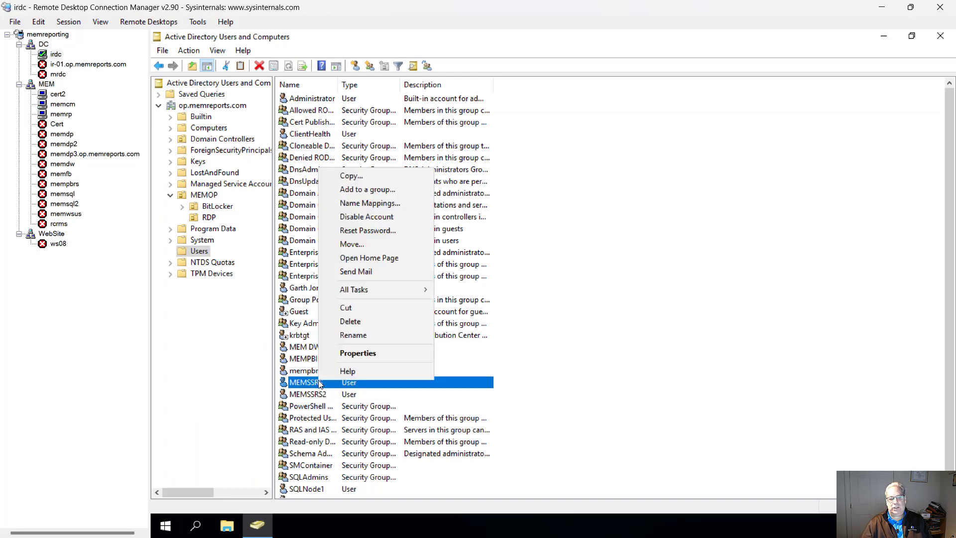
click(372, 217)
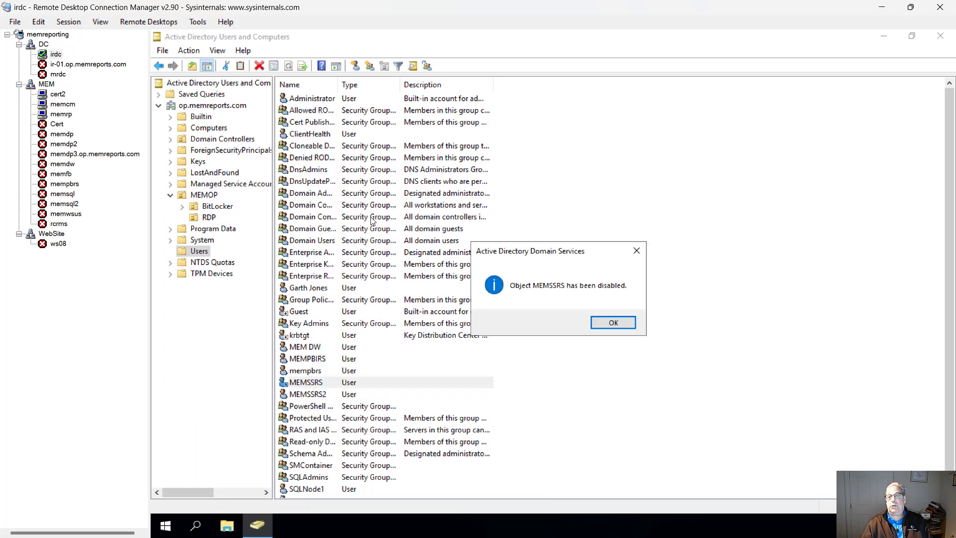
click(620, 325)
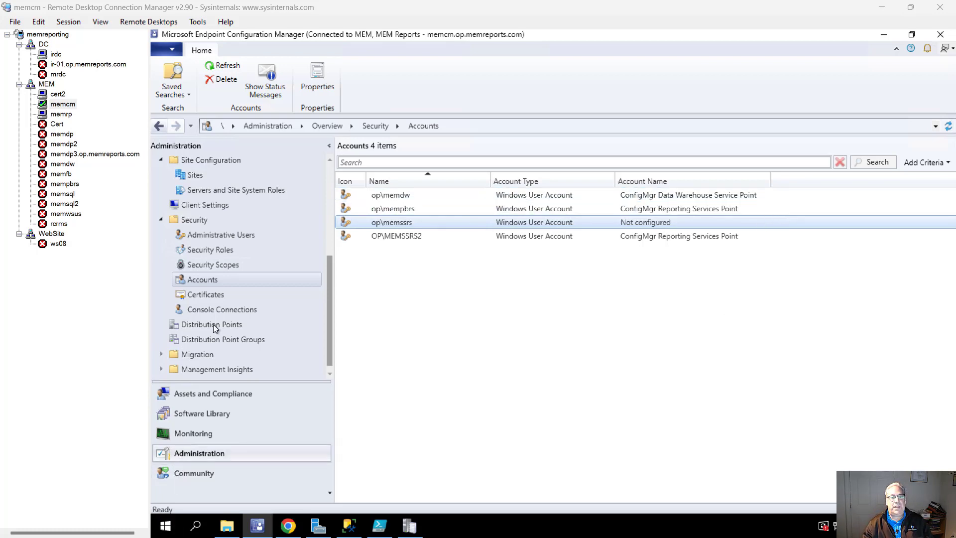
Open the op\memssrs account's properties from Configuration Manager's Accounts list.
click(216, 280)
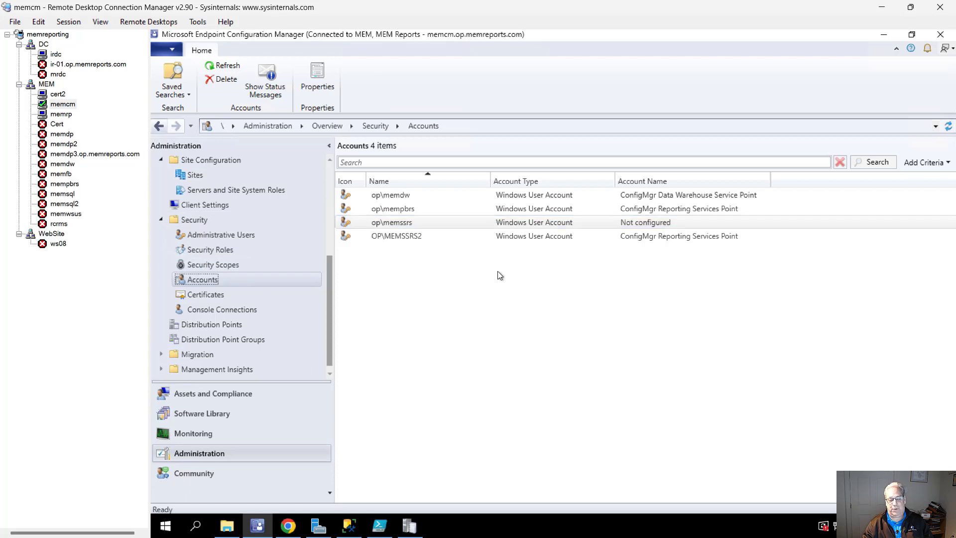
click(411, 225)
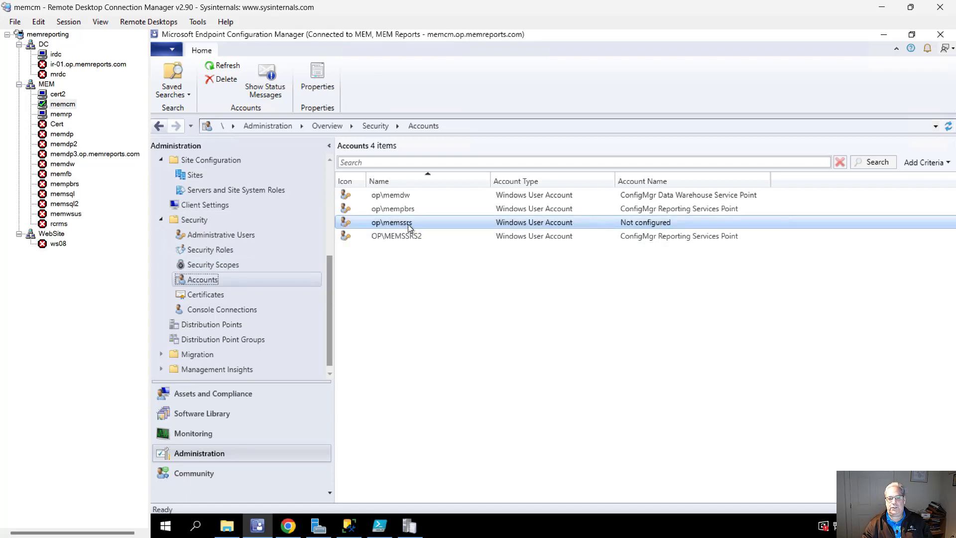
right_click(410, 226)
click(444, 283)
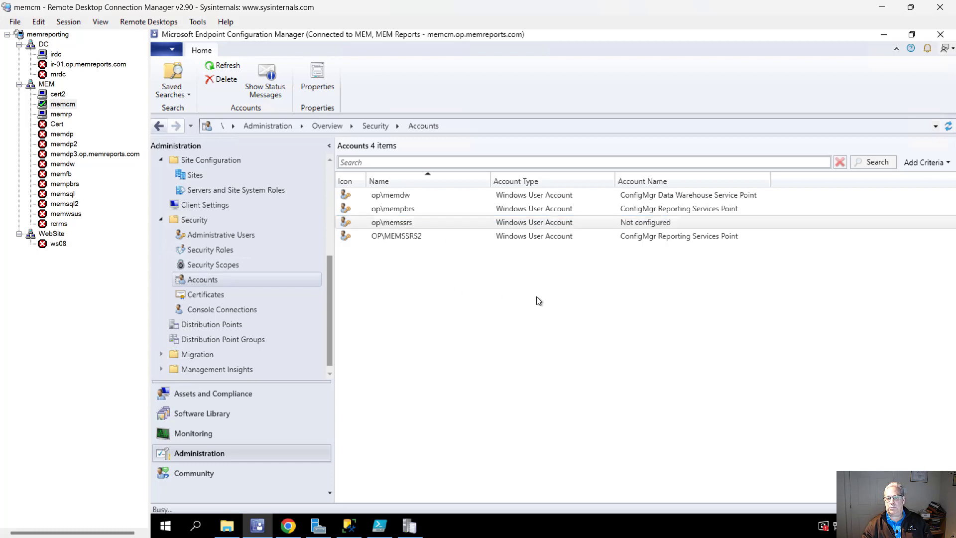
Replace and confirm the op\memssrs password, then save the account.
click(671, 159)
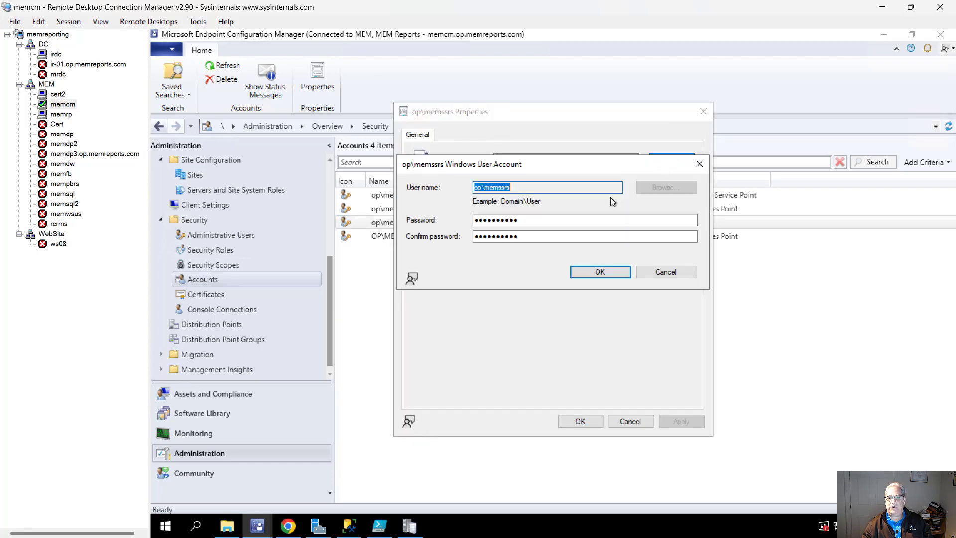
drag(576, 220, 407, 220)
text(●)
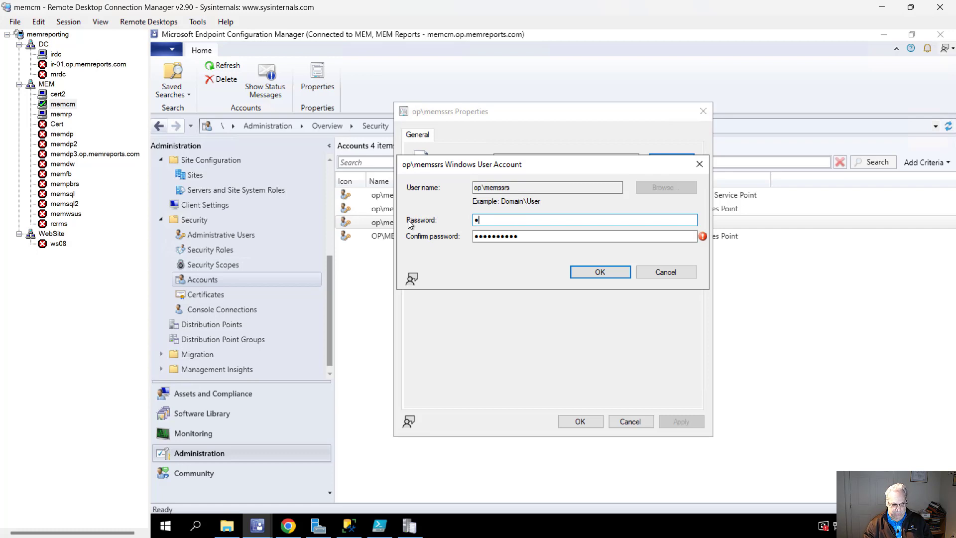
text(●●●●●●●)
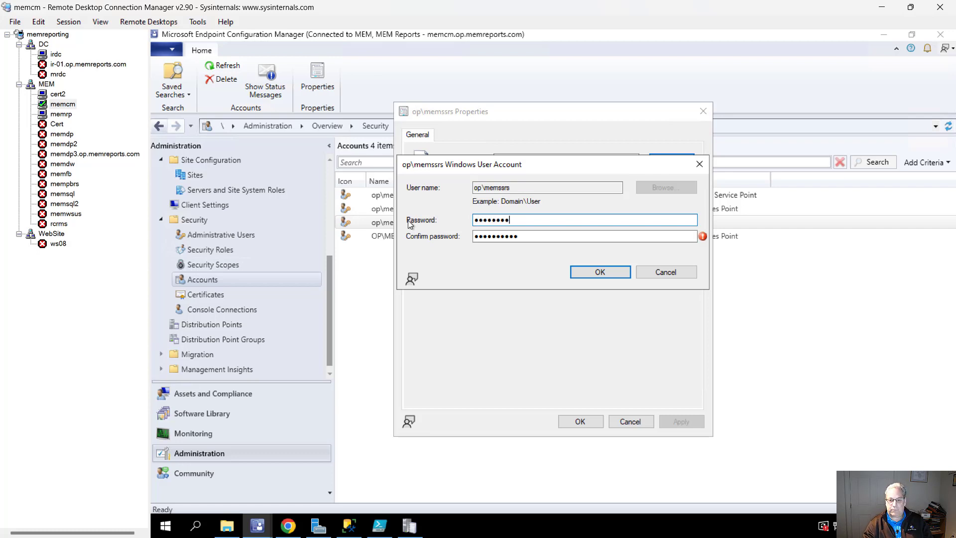
key(Tab)
text(●●●)
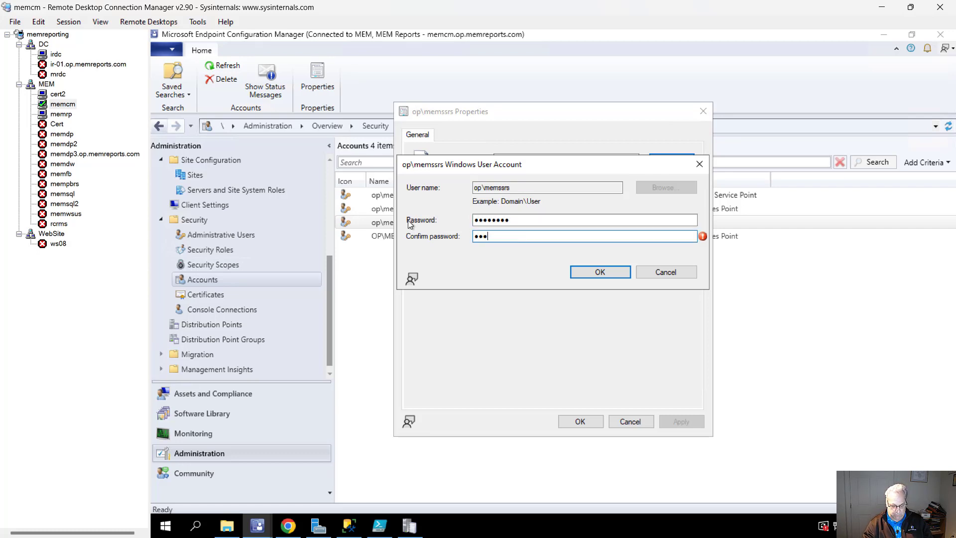
text(●●●●●)
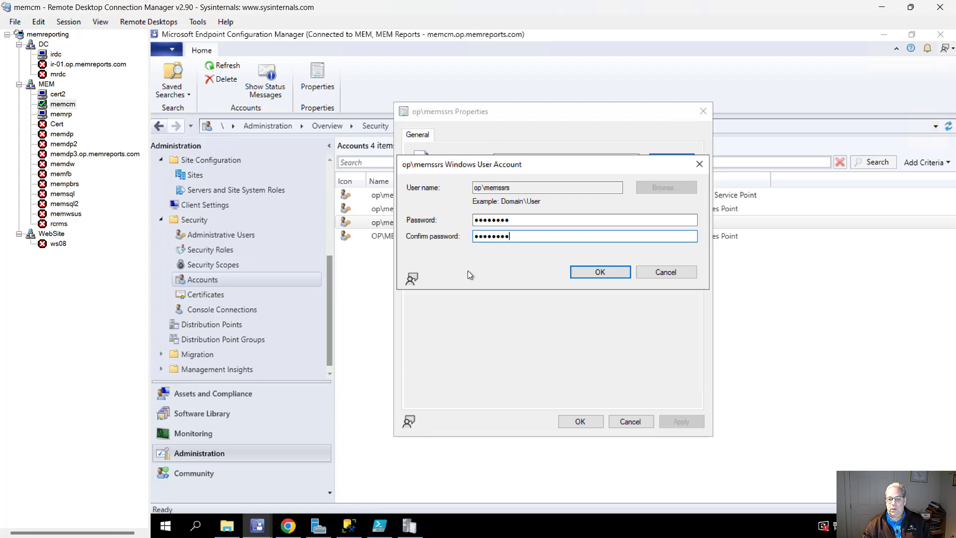
click(591, 273)
click(575, 423)
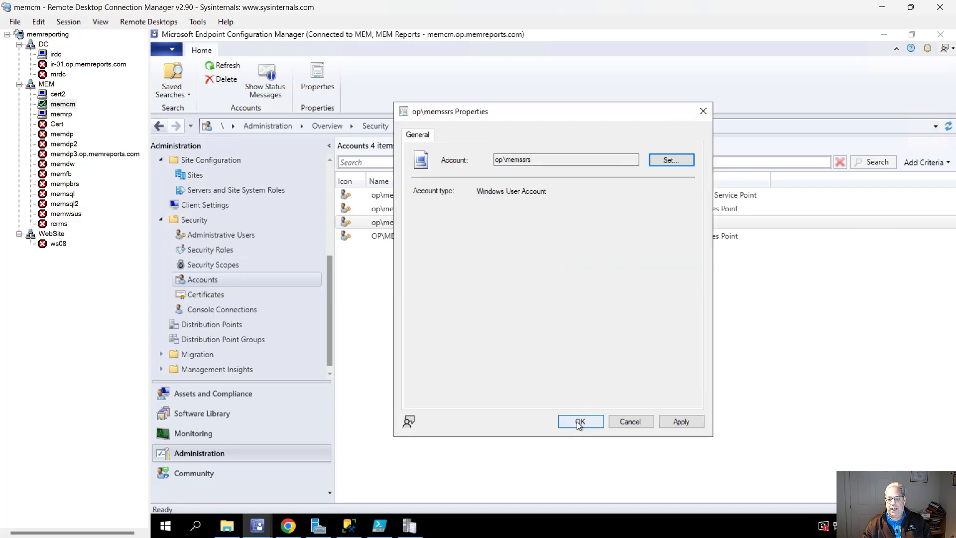